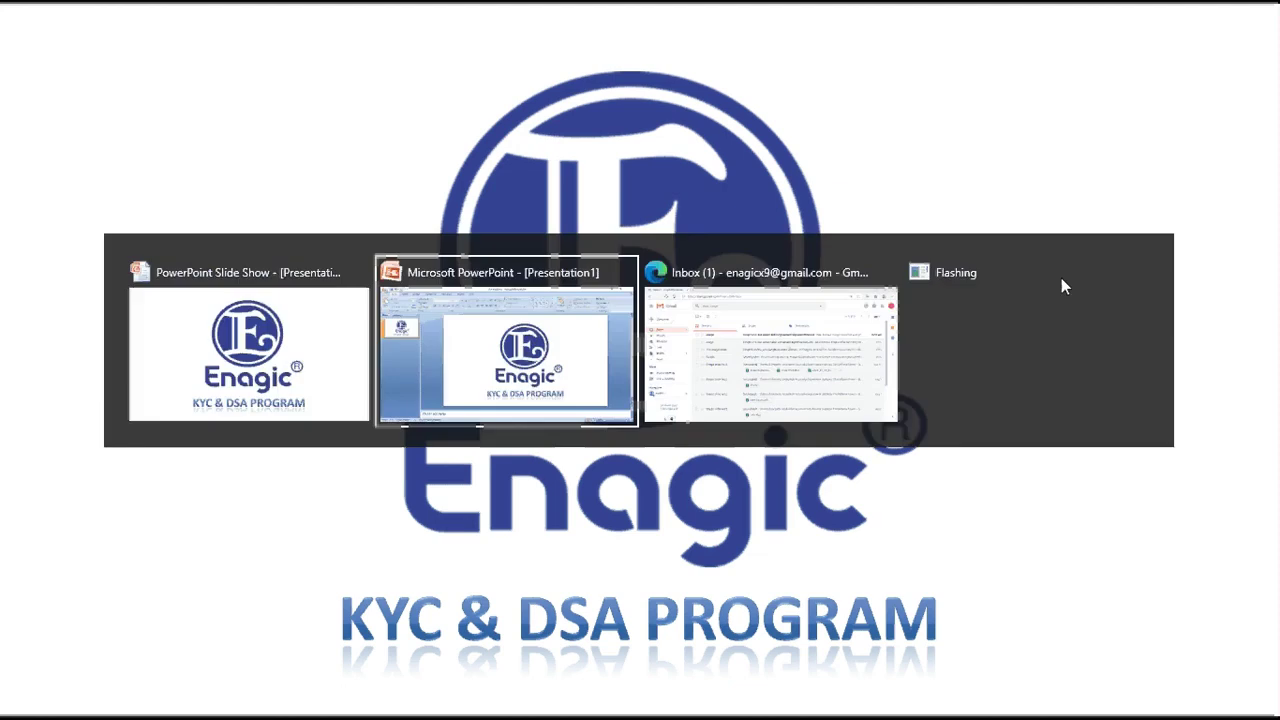
pyautogui.hotkey('alt', 'Tab')
pyautogui.hotkey('alt', 'Tab')
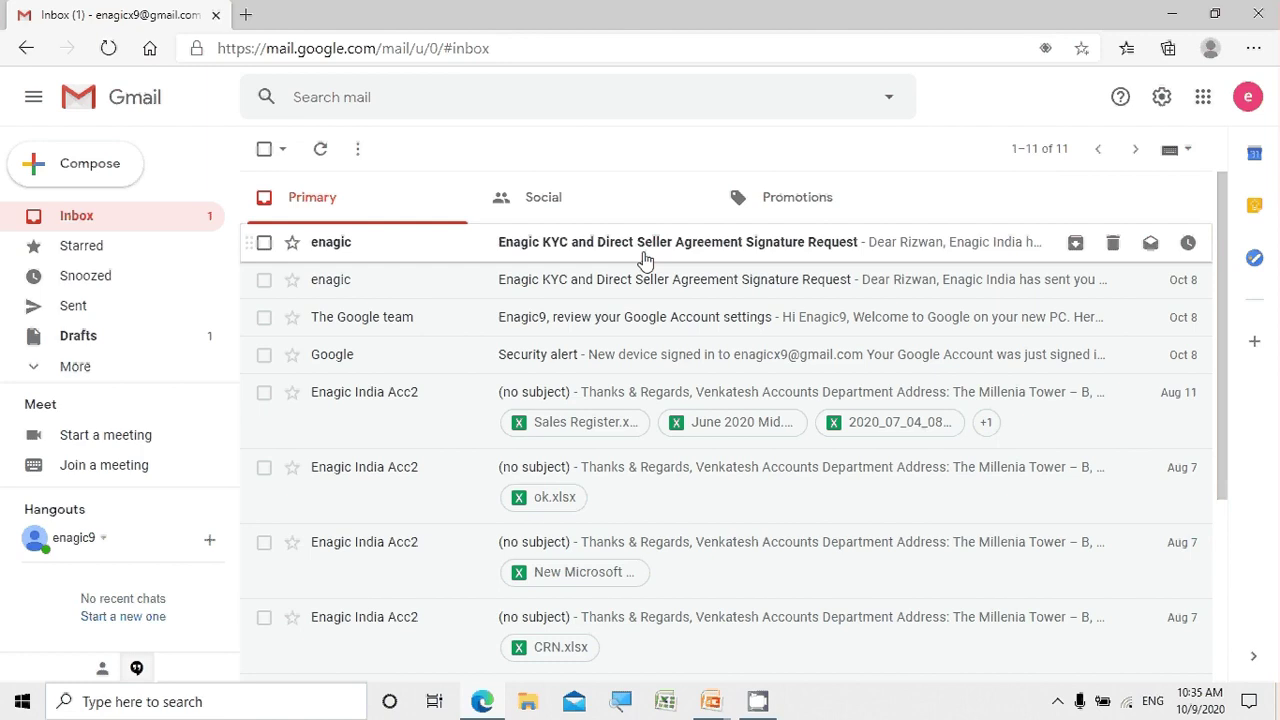
# Step: In Gmail, open the Enagic KYC and Direct Seller Agreement Signature Request email and scroll to its links
pyautogui.click(645, 257)
pyautogui.scroll(-2, 641, 305)
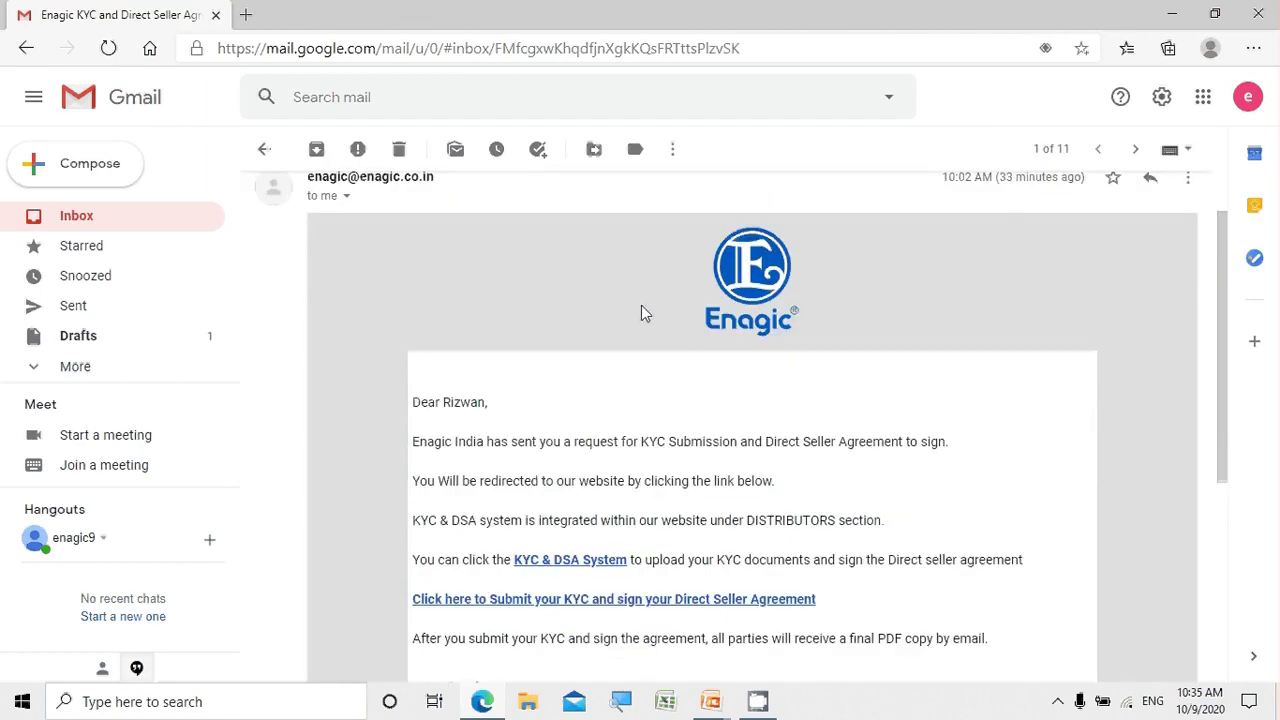
pyautogui.scroll(-1, 645, 314)
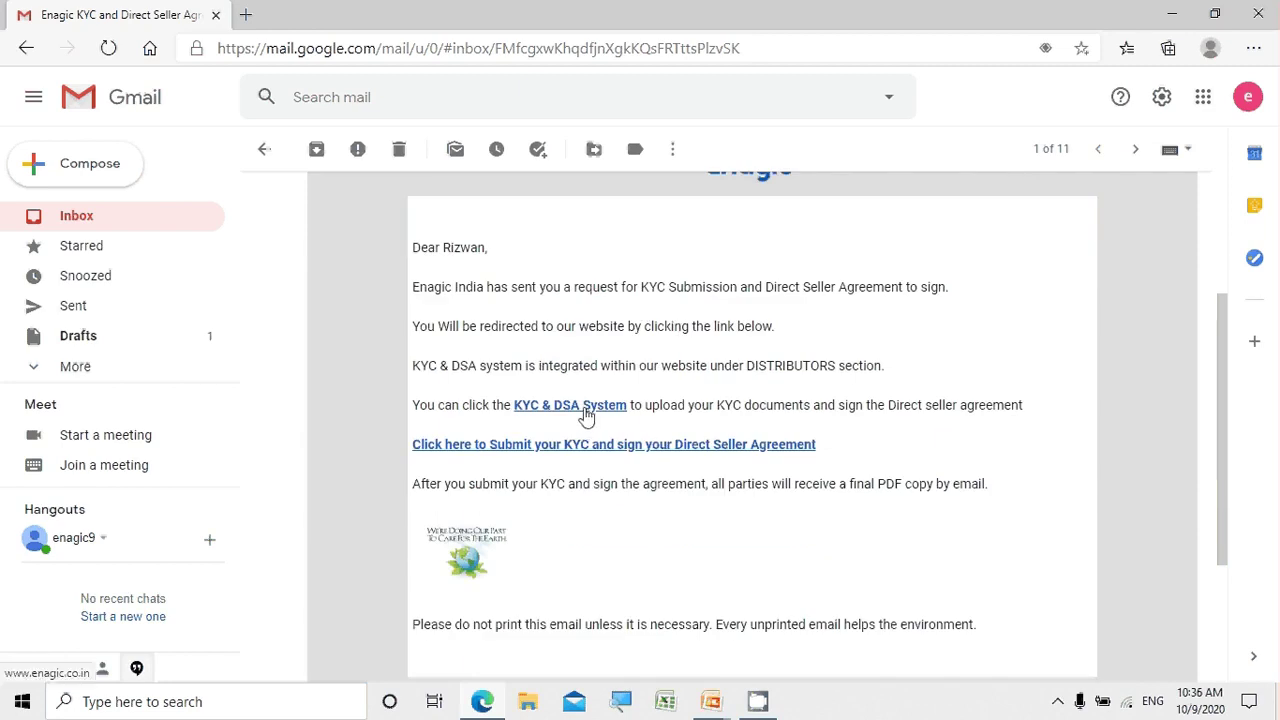
# Step: Follow the KYC & DSA System link and choose KYC & DSA SYSTEM from the DISTRIBUTORS menu
pyautogui.click(587, 412)
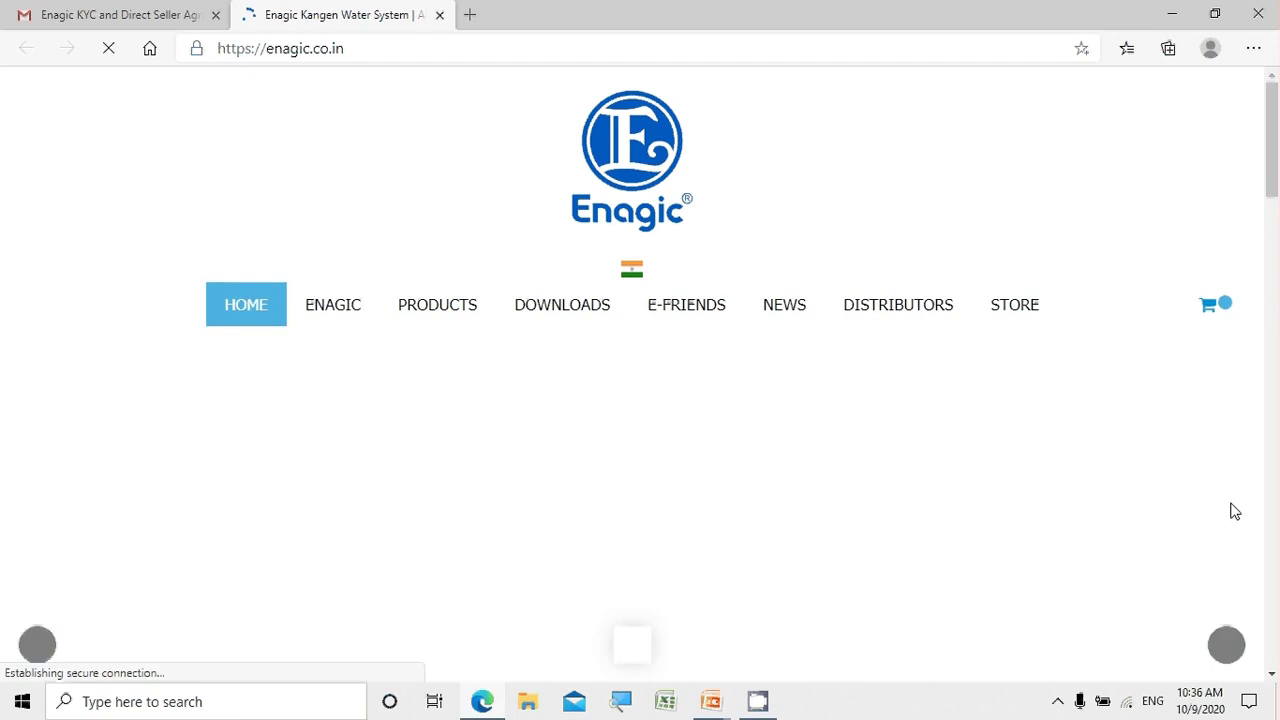
pyautogui.scroll(-1, 1232, 510)
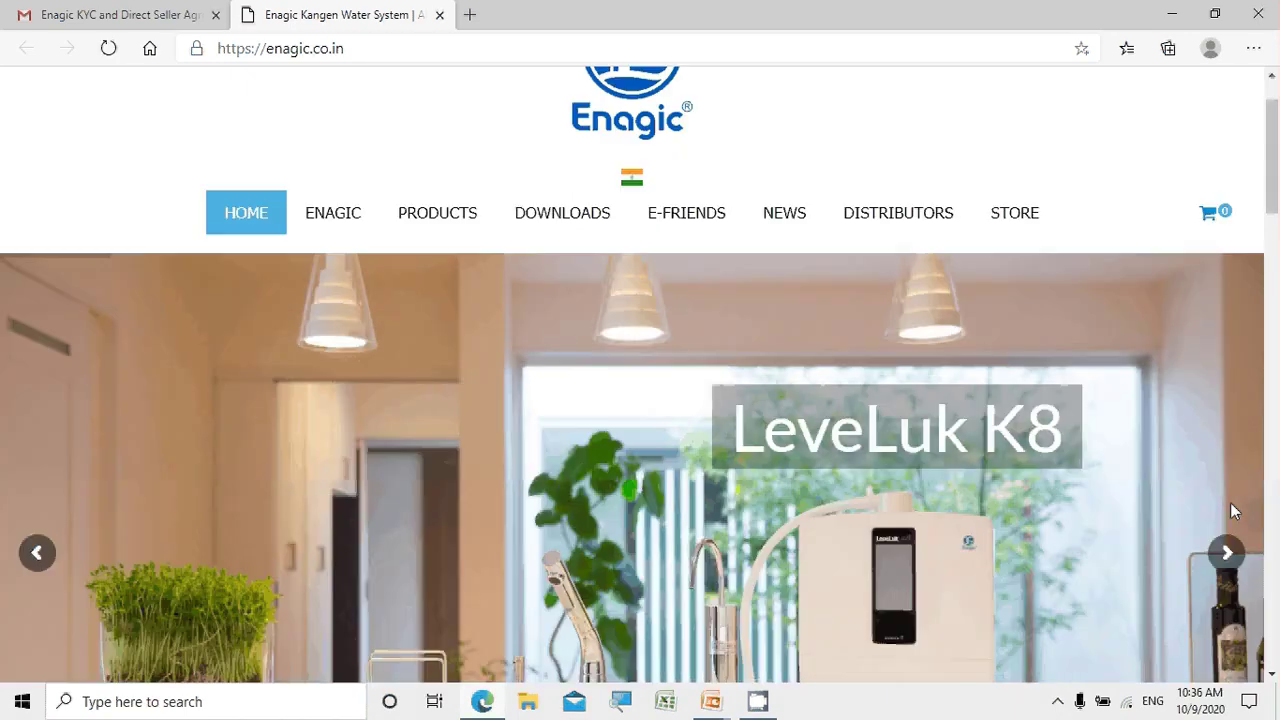
pyautogui.moveTo(908, 216)
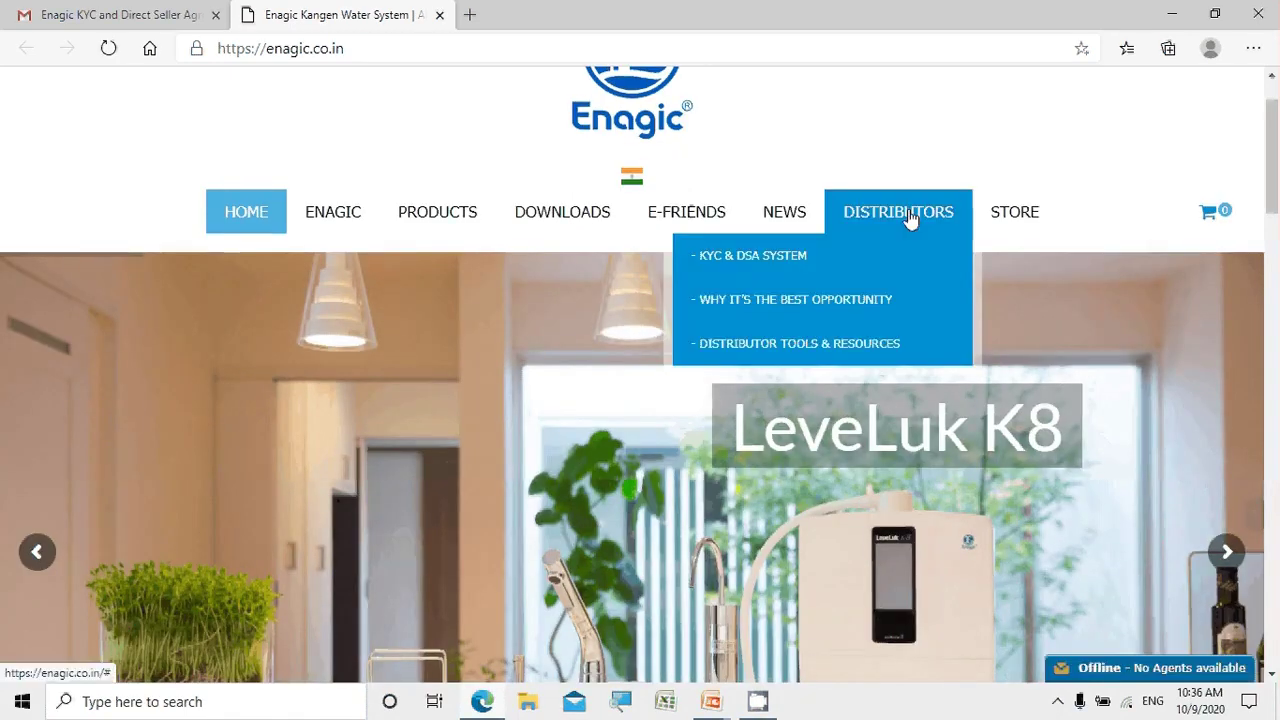
pyautogui.click(829, 265)
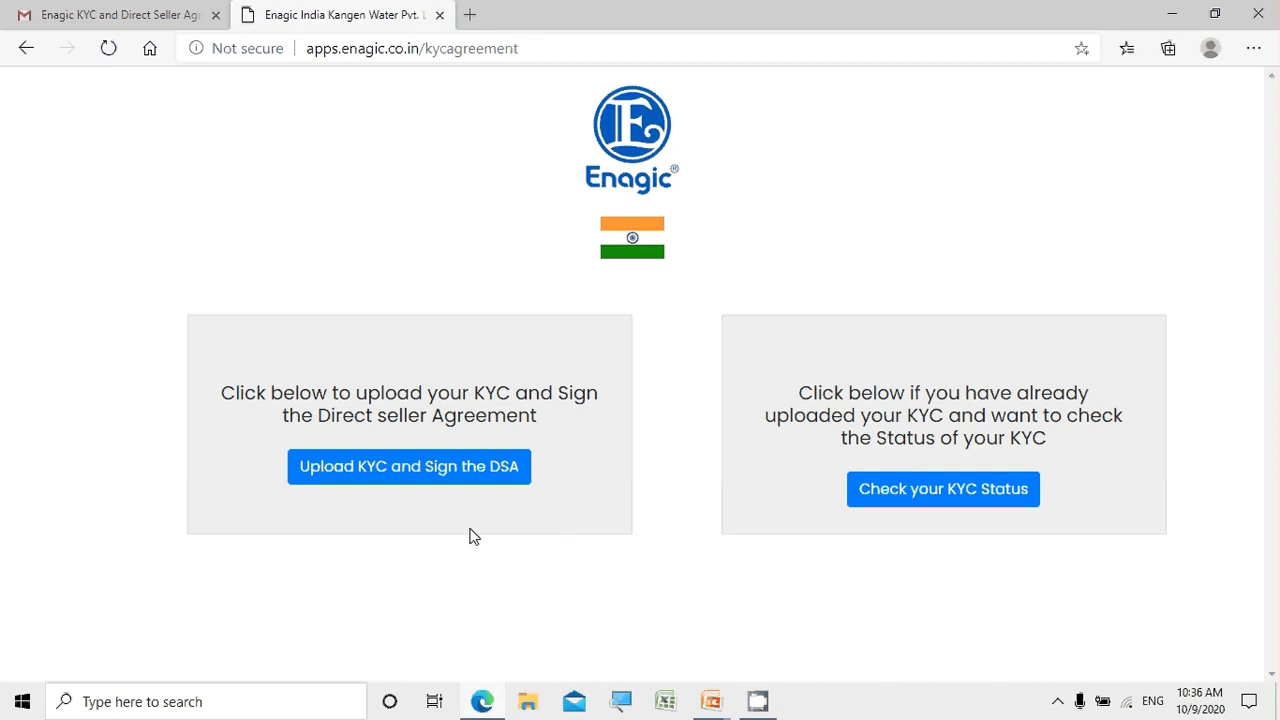
# Step: Choose Upload KYC and Sign the DSA, then enter and submit the Distributor ID
pyautogui.click(400, 480)
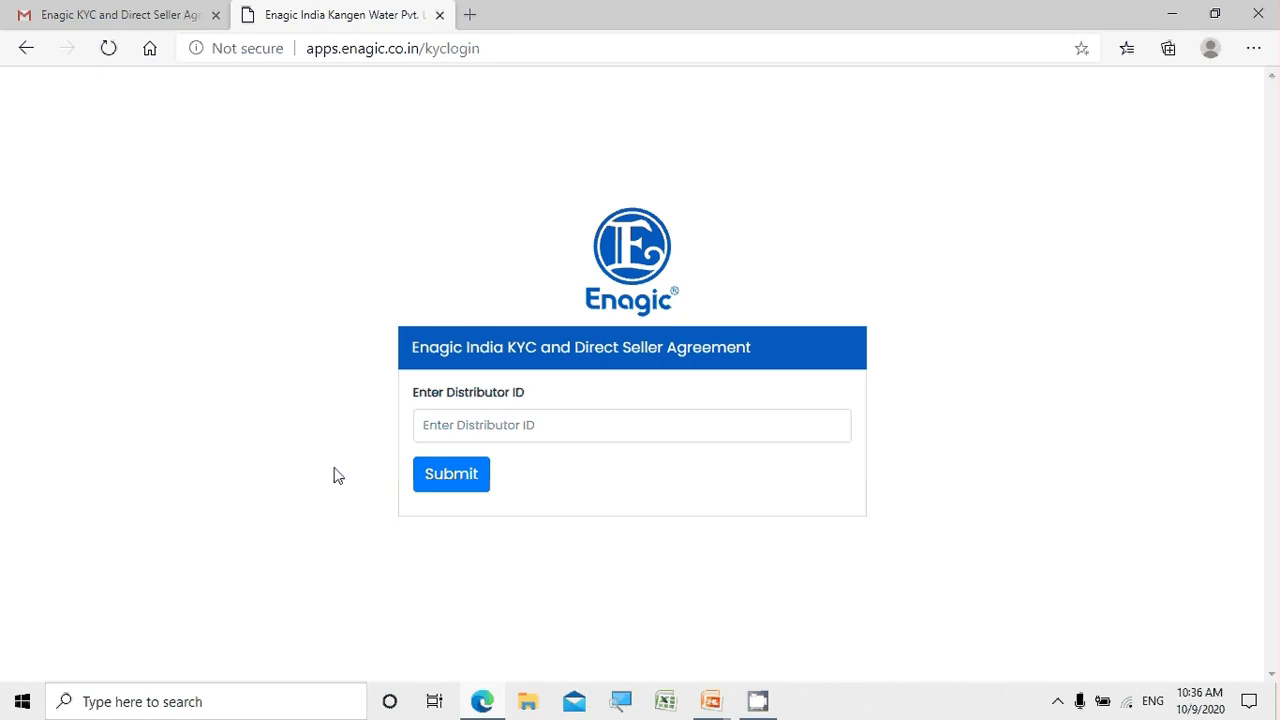
pyautogui.click(519, 430)
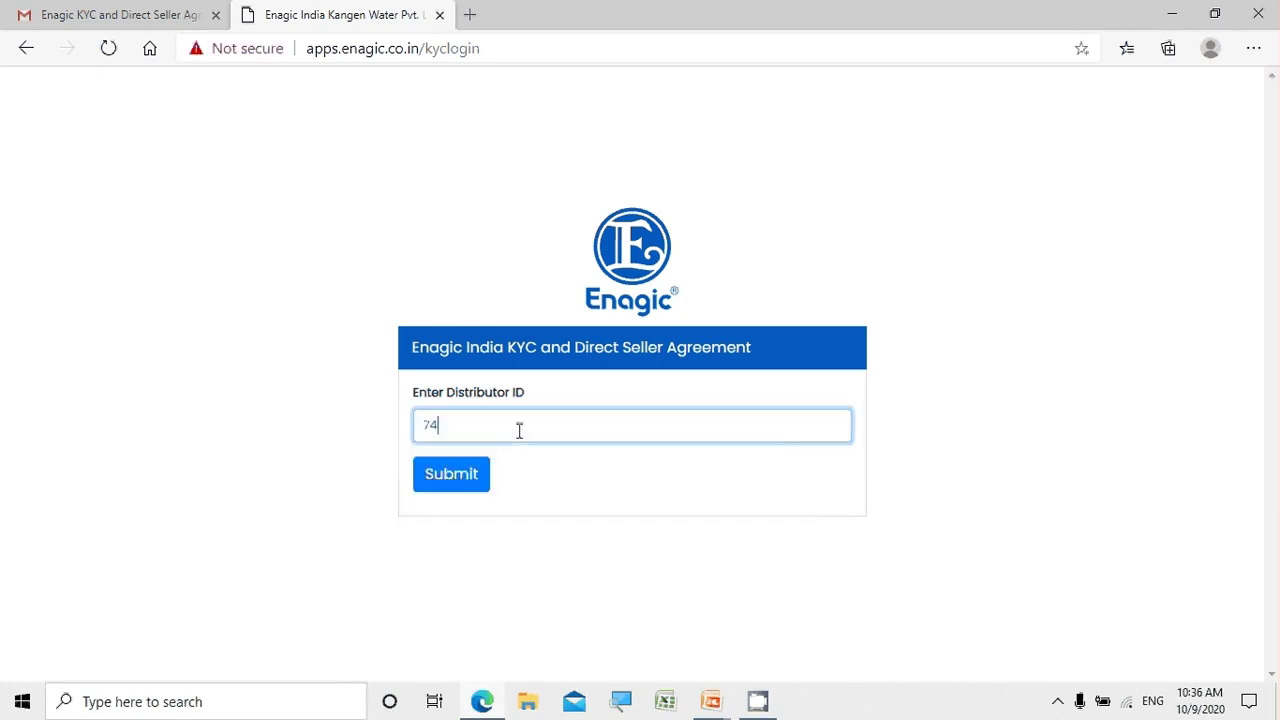
pyautogui.click(476, 489)
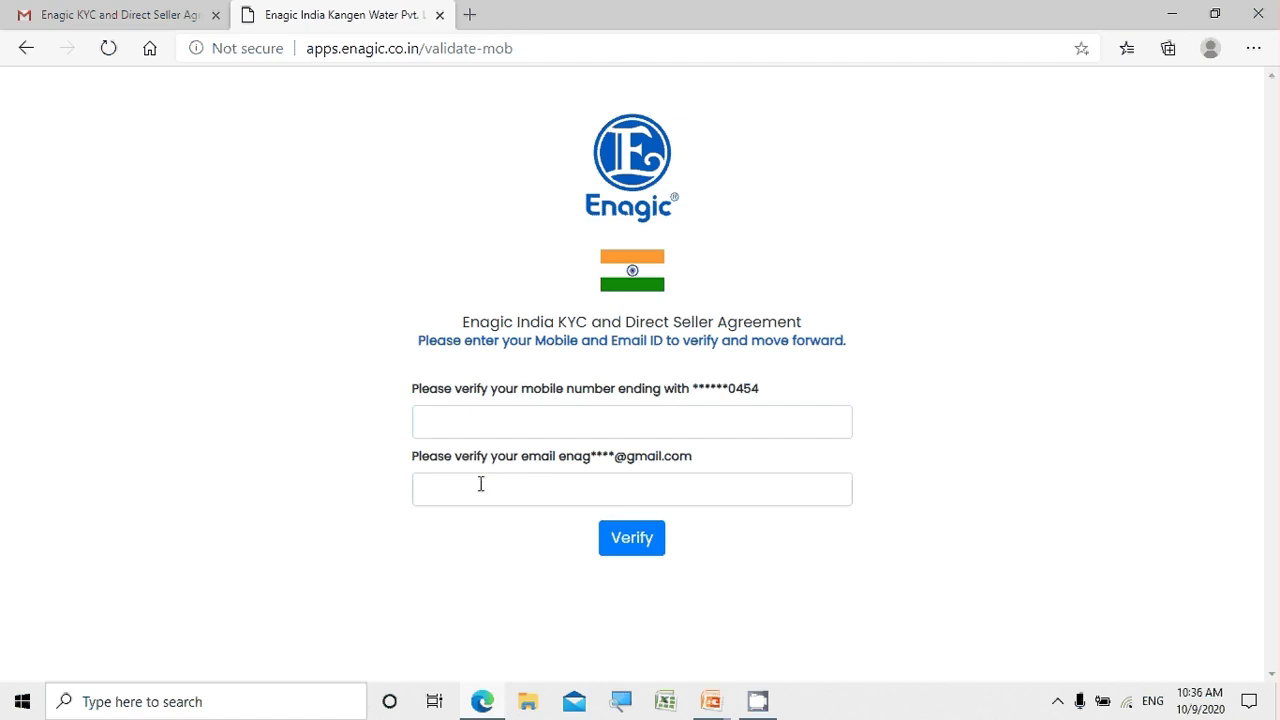
# Step: Enter the registered mobile number and email address, then verify them
pyautogui.click(520, 425)
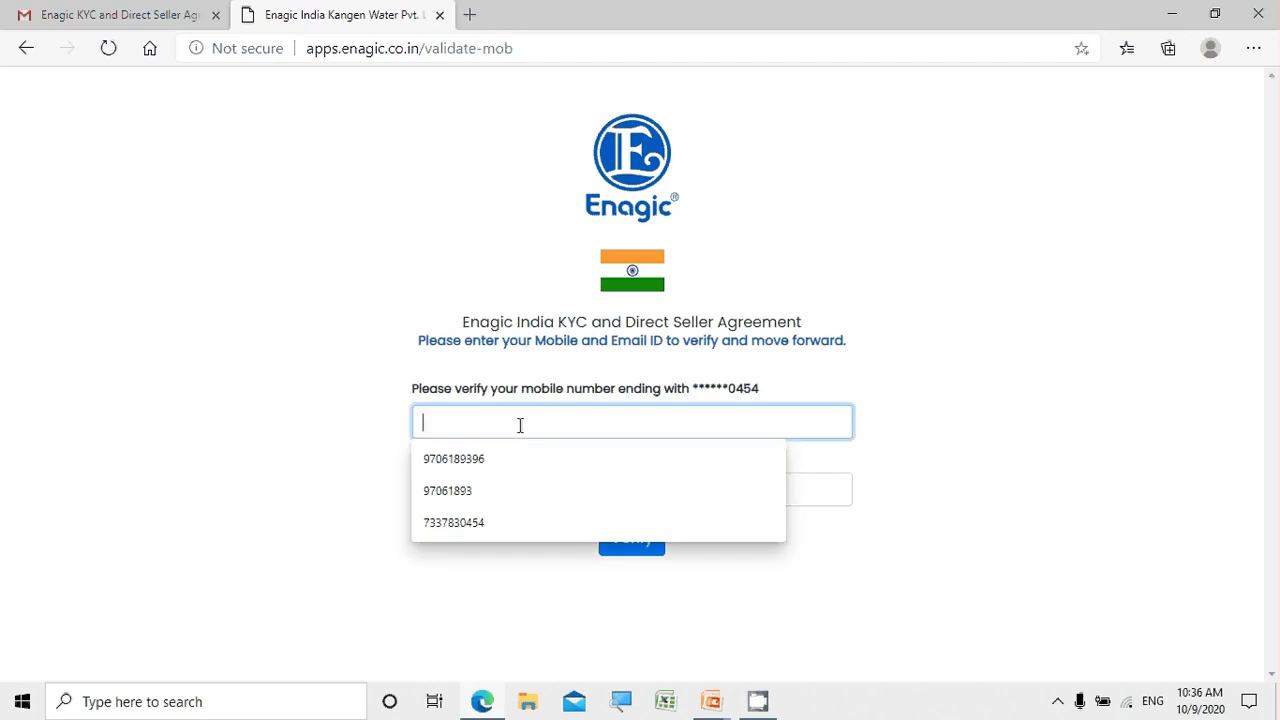
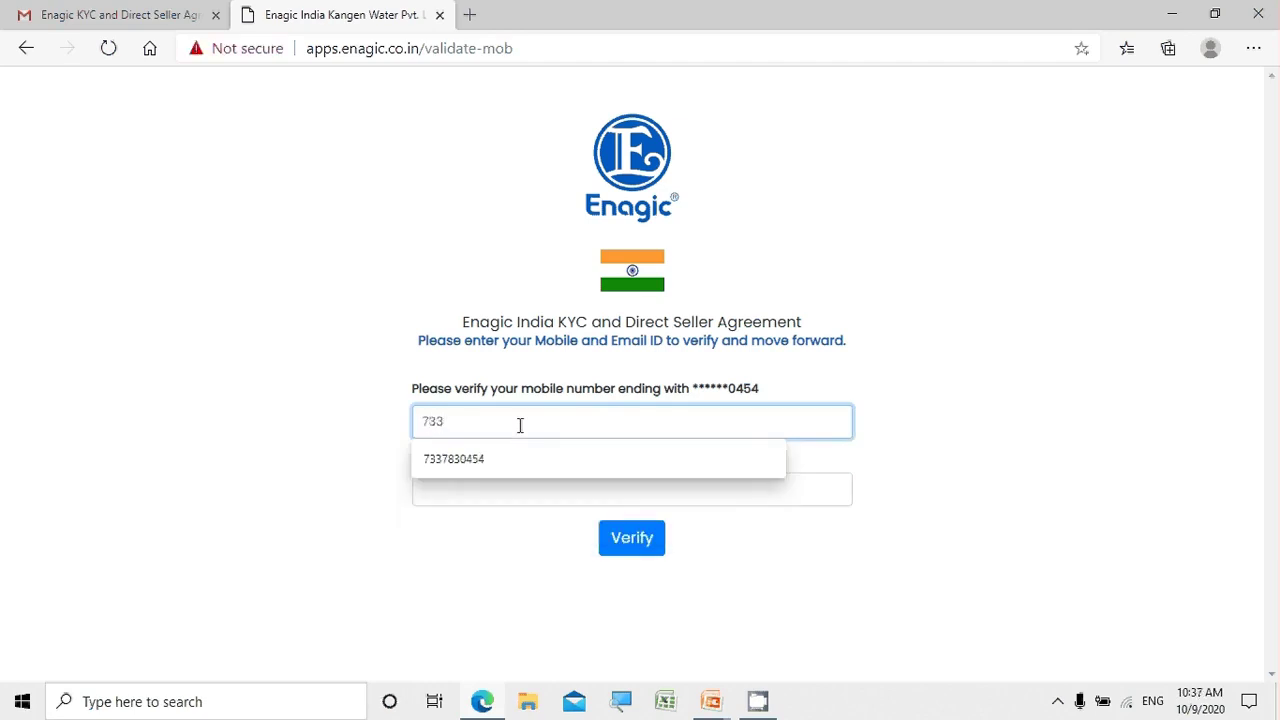
pyautogui.click(514, 492)
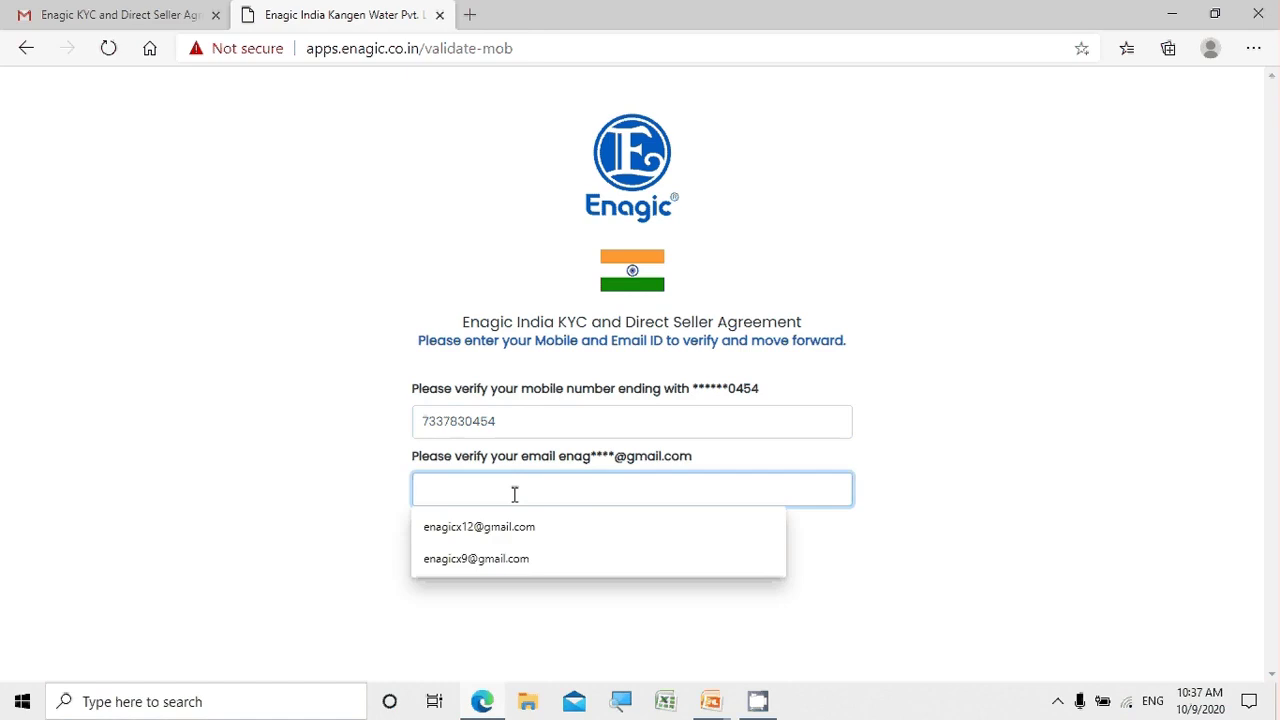
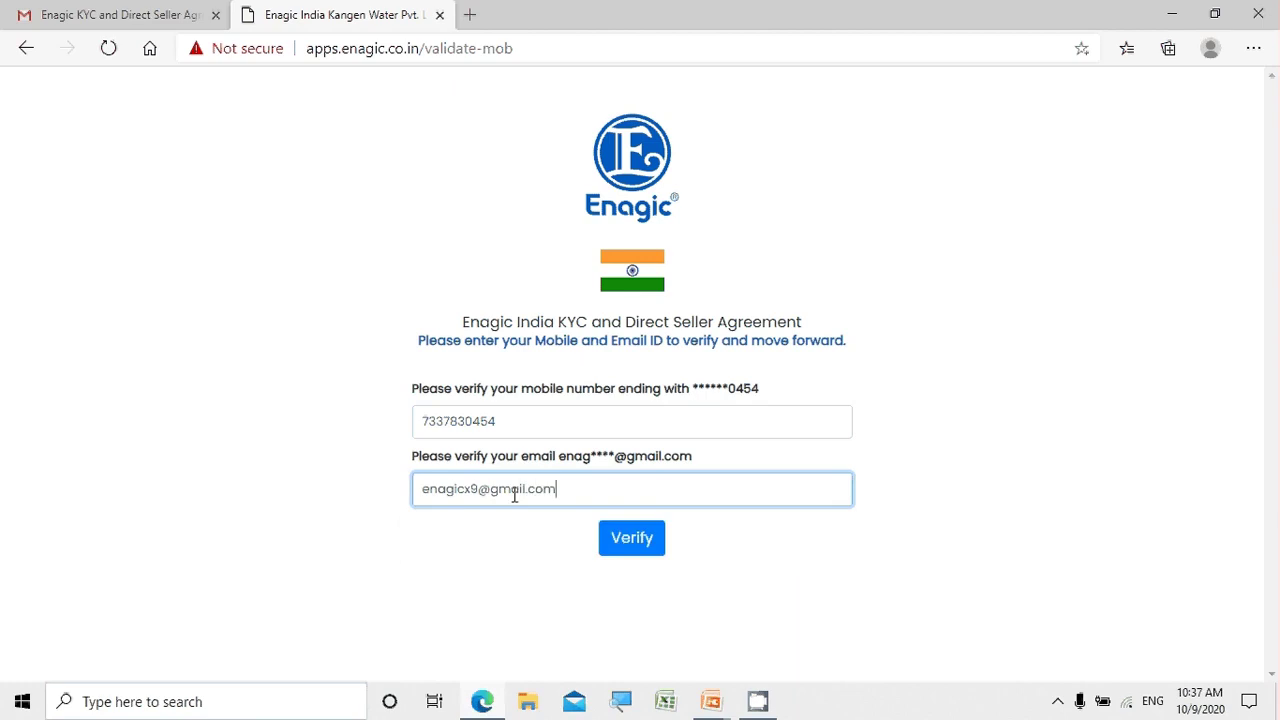
pyautogui.click(1027, 570)
pyautogui.click(649, 552)
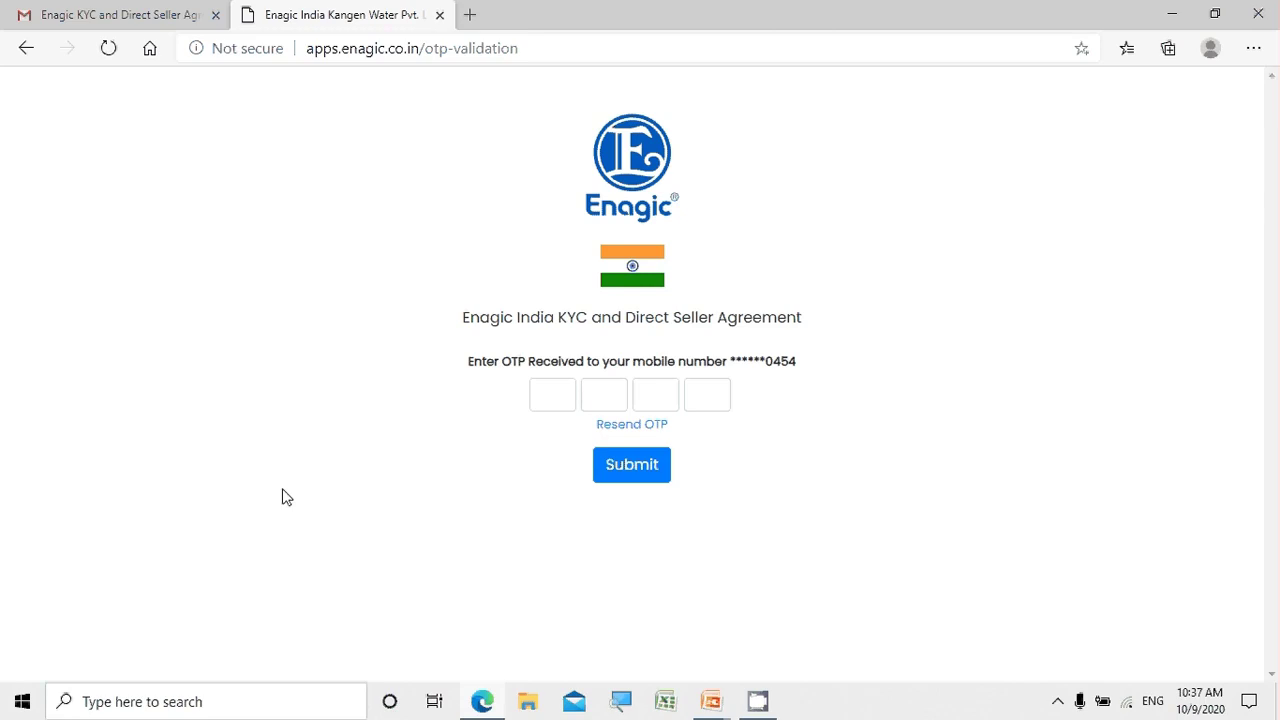
# Step: In the Gmail inbox, open the 'OTP for completing the KYC' email
pyautogui.click(143, 18)
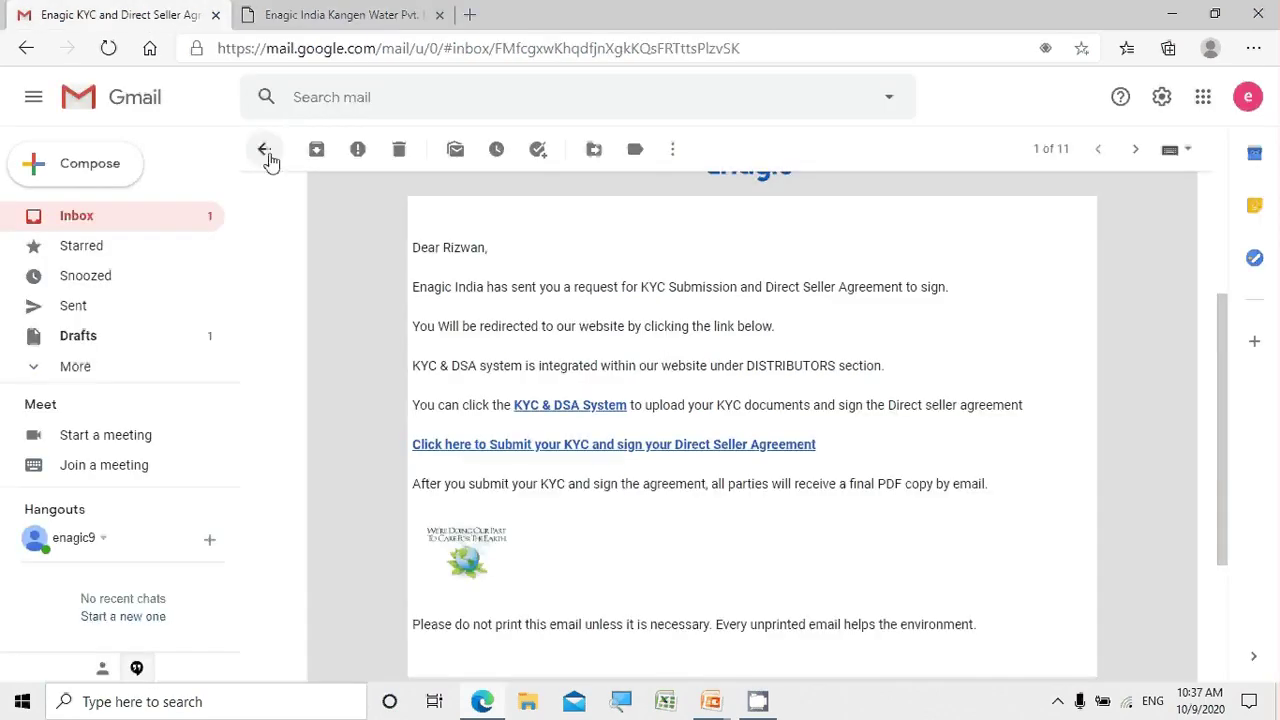
pyautogui.click(266, 152)
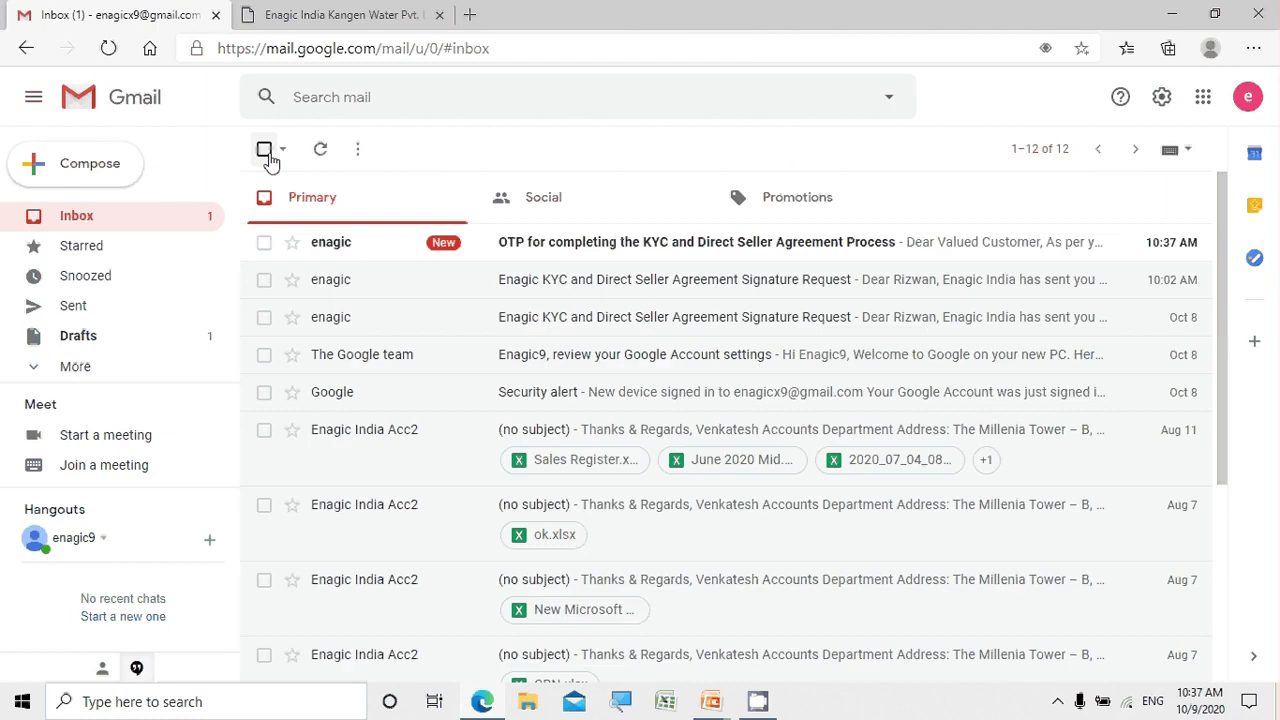
pyautogui.click(566, 247)
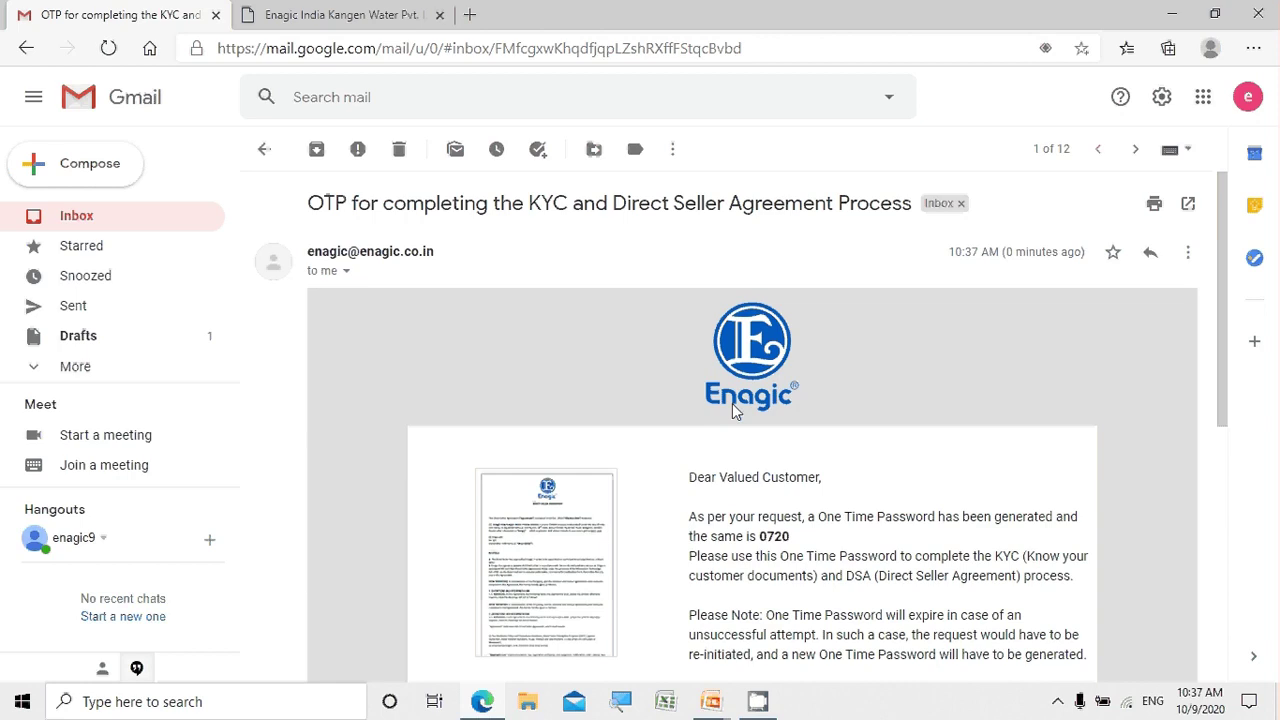
# Step: Enter the four-digit one-time code from the email on the portal's OTP page
pyautogui.click(335, 15)
pyautogui.click(546, 393)
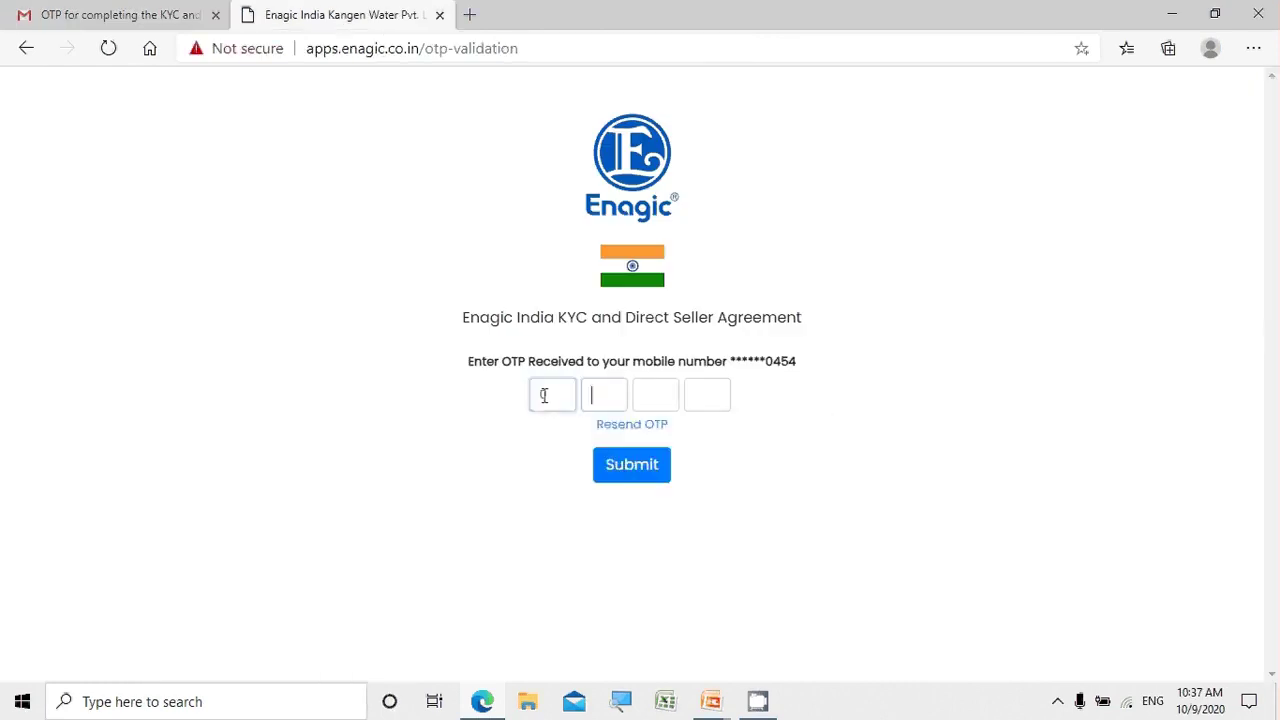
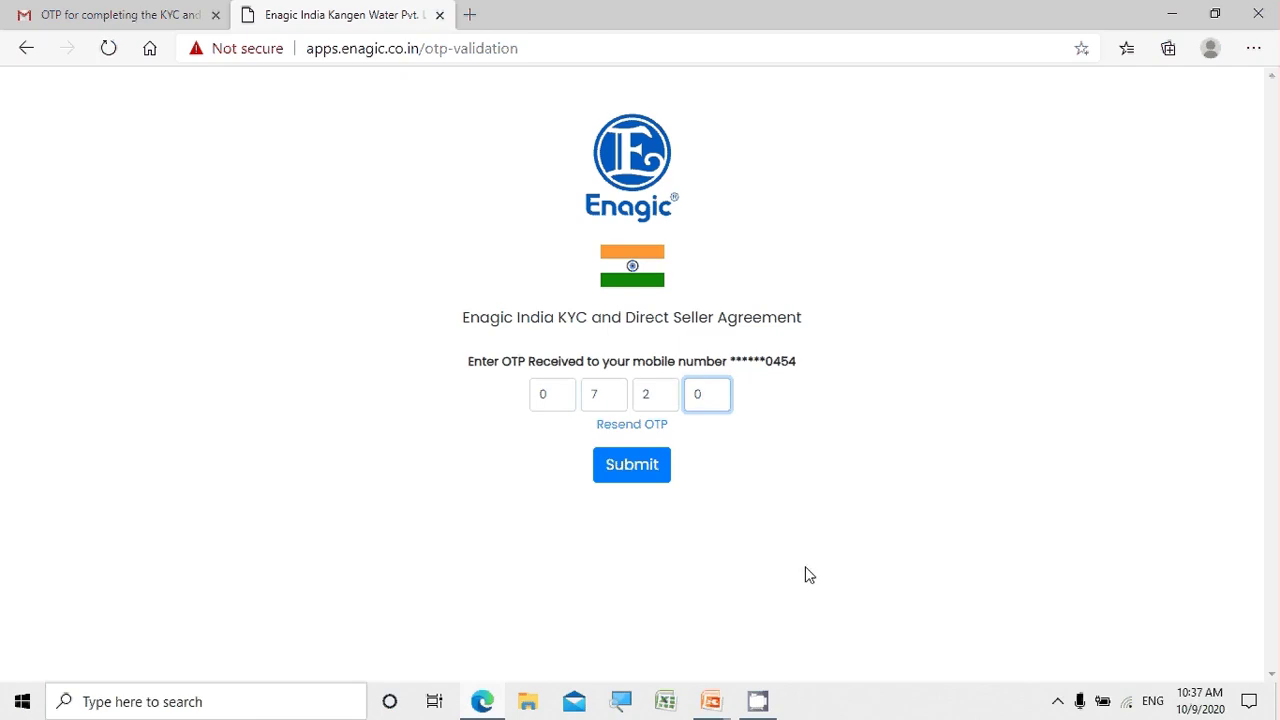
pyautogui.click(807, 568)
# Step: Submit the one-time code and scroll to the Aadhar and PAN upload section
pyautogui.click(632, 470)
pyautogui.scroll(-1, 937, 550)
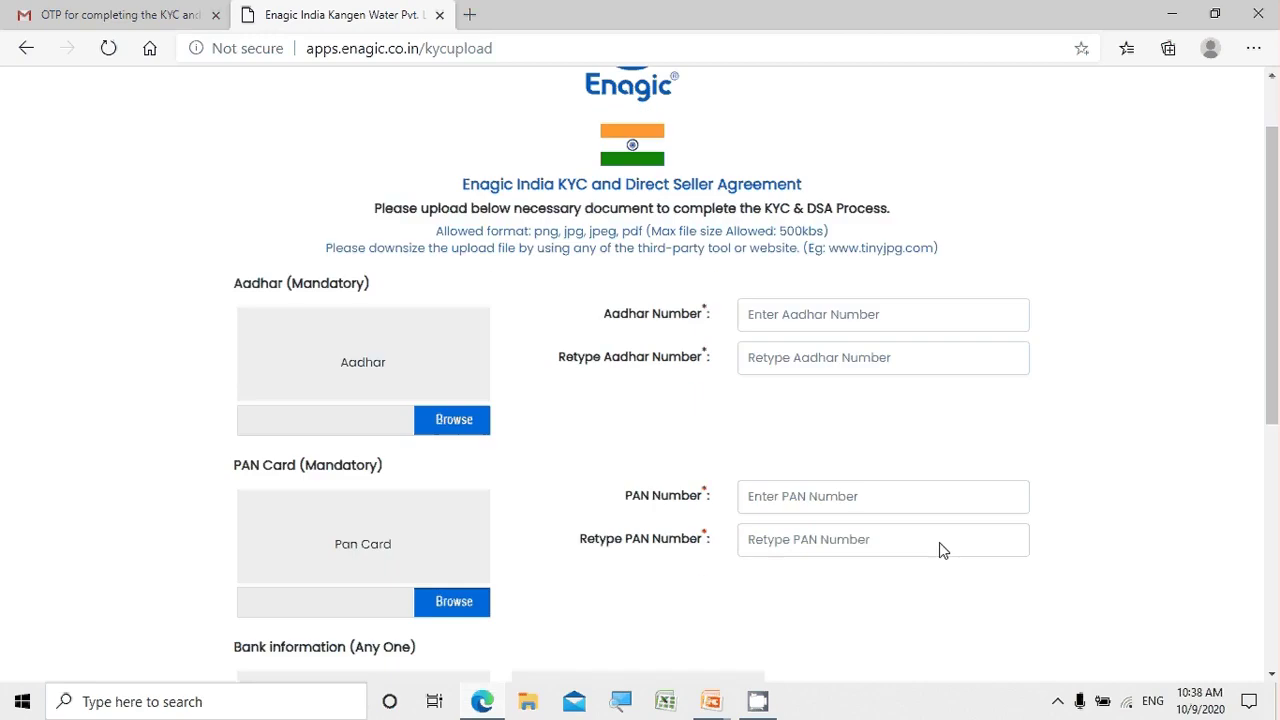
pyautogui.scroll(1, 940, 540)
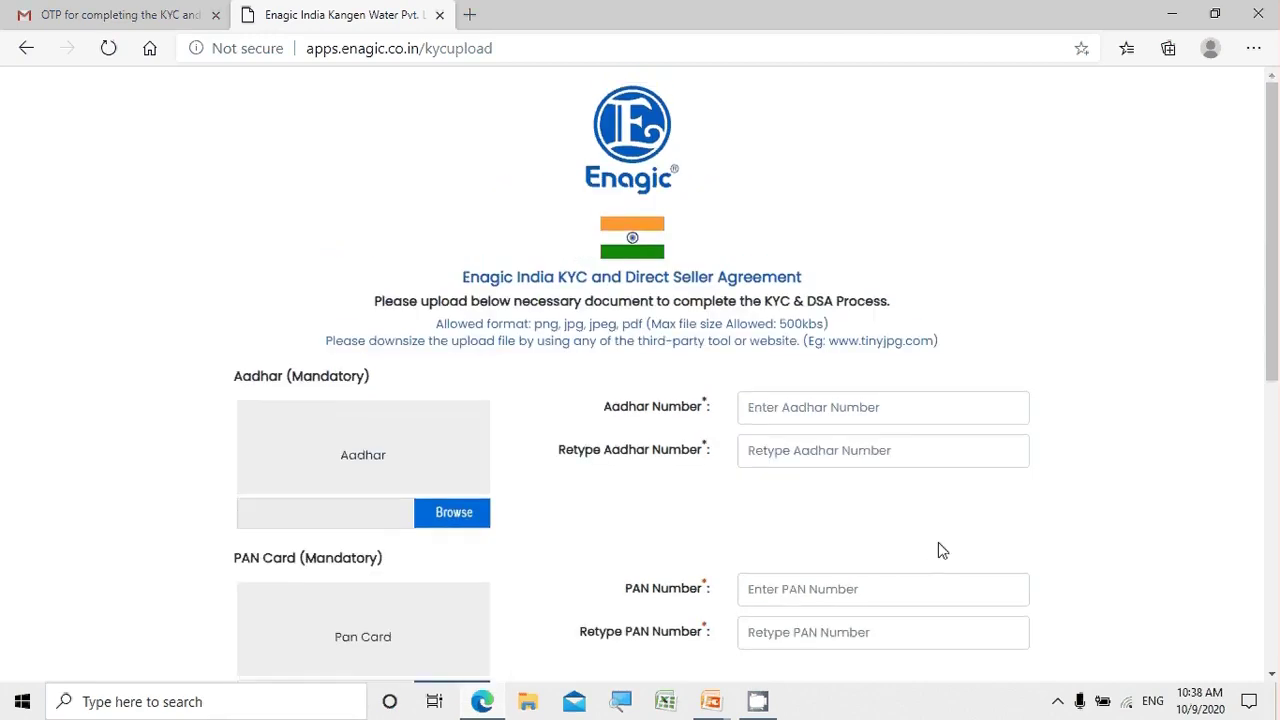
pyautogui.scroll(-1, 940, 550)
pyautogui.scroll(-1, 938, 542)
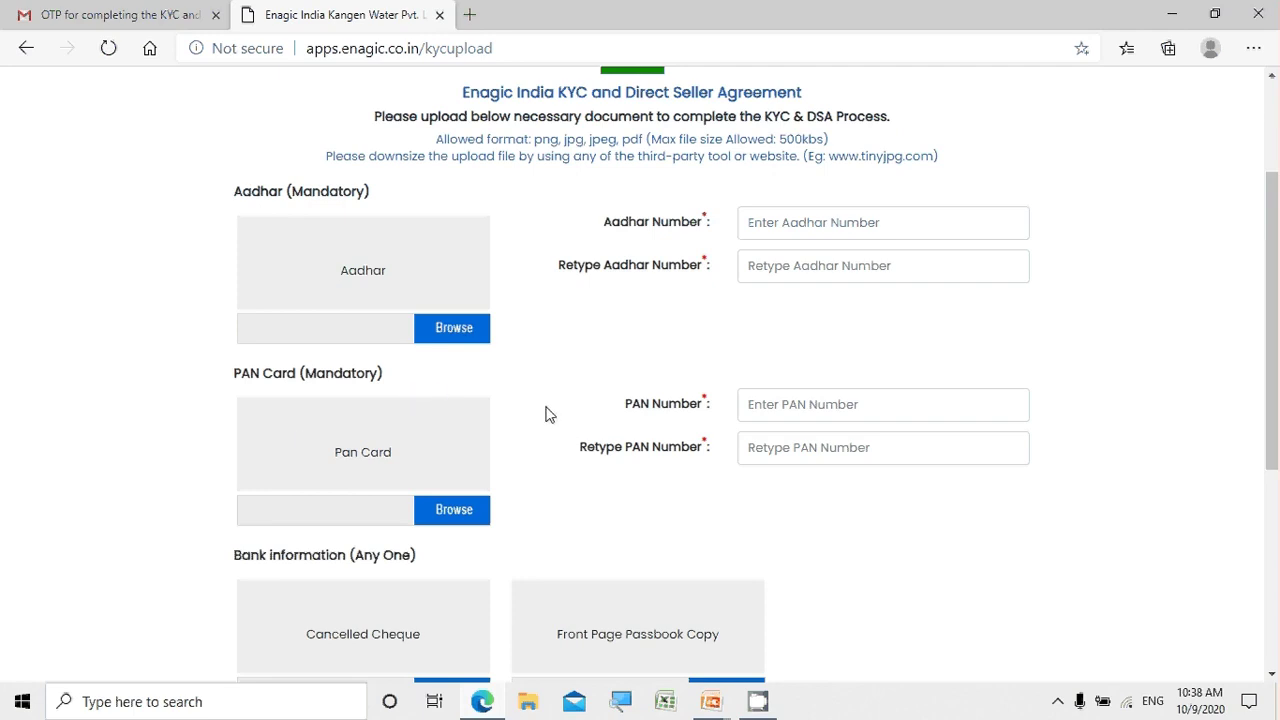
# Step: Attach the Adhar image for the Aadhar upload and the PAN image for the PAN Card upload
pyautogui.click(456, 335)
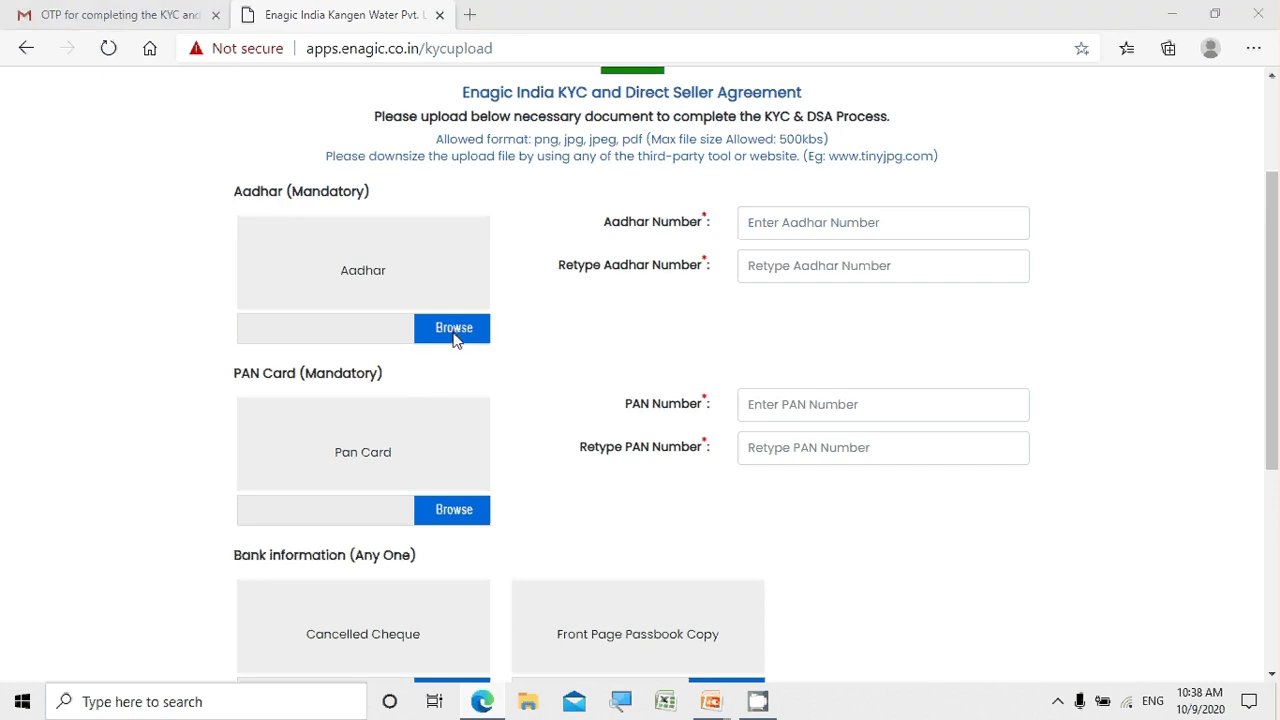
pyautogui.click(210, 156)
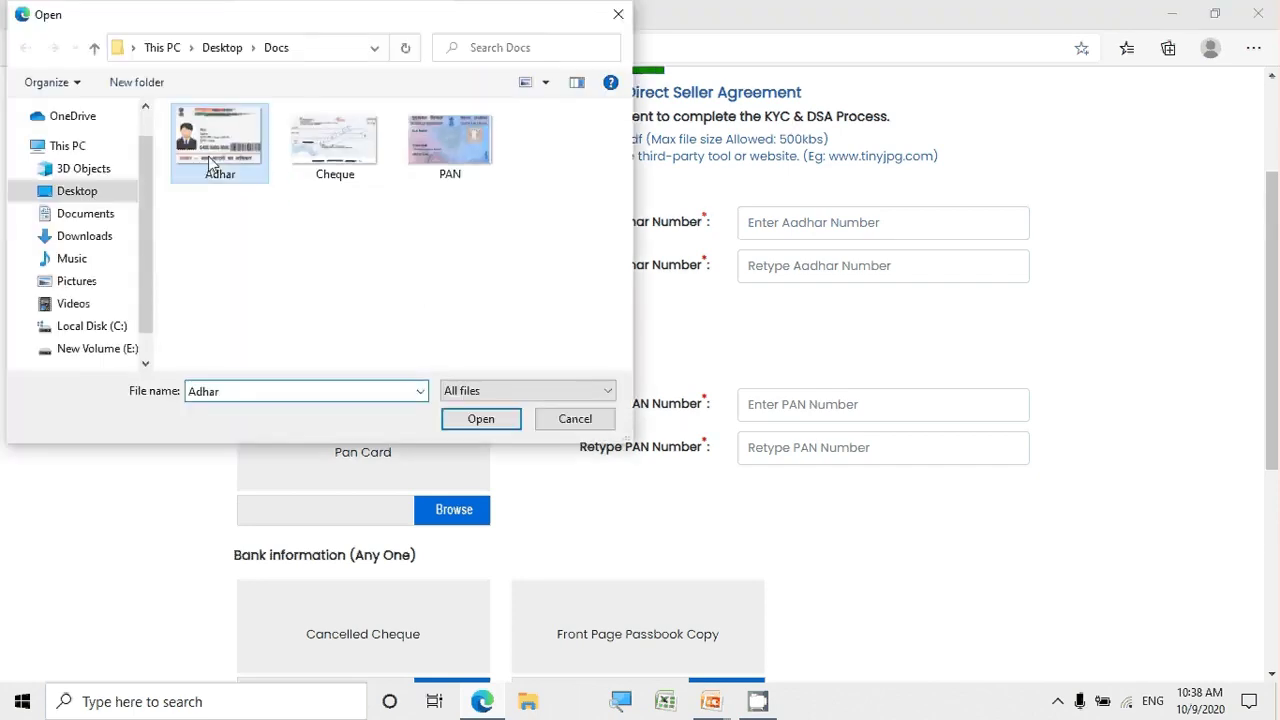
pyautogui.click(488, 427)
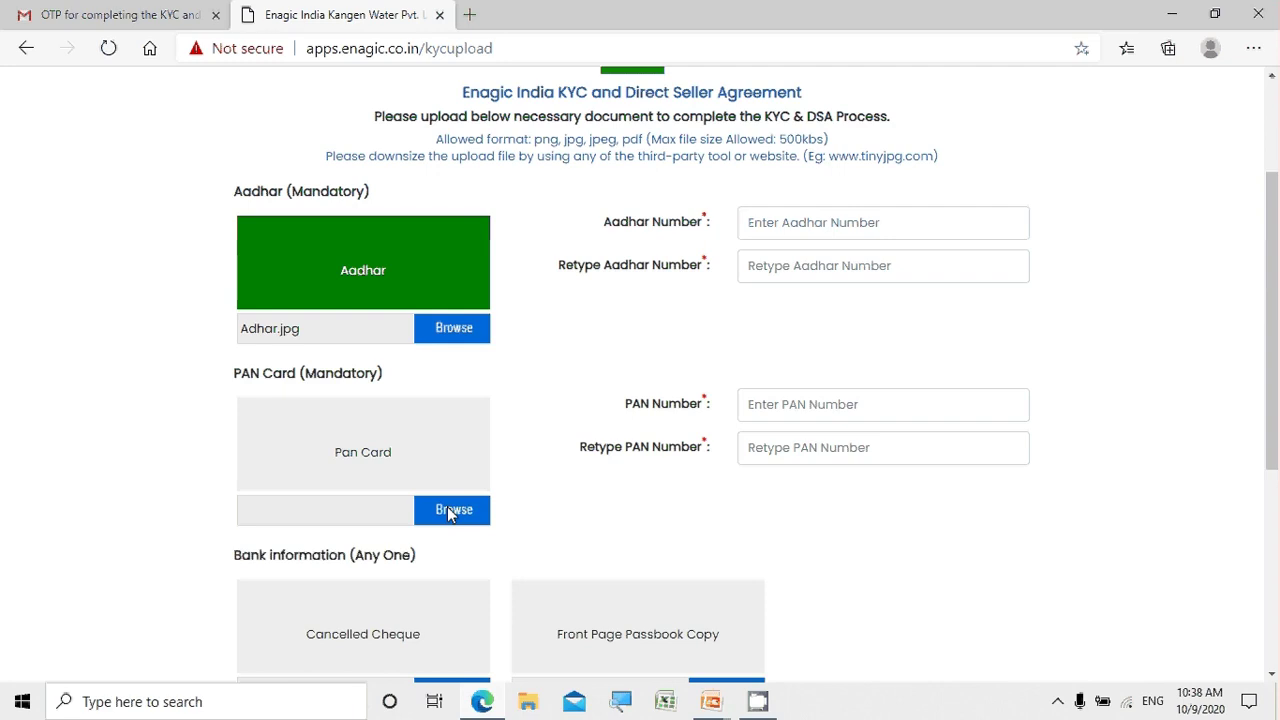
pyautogui.click(396, 306)
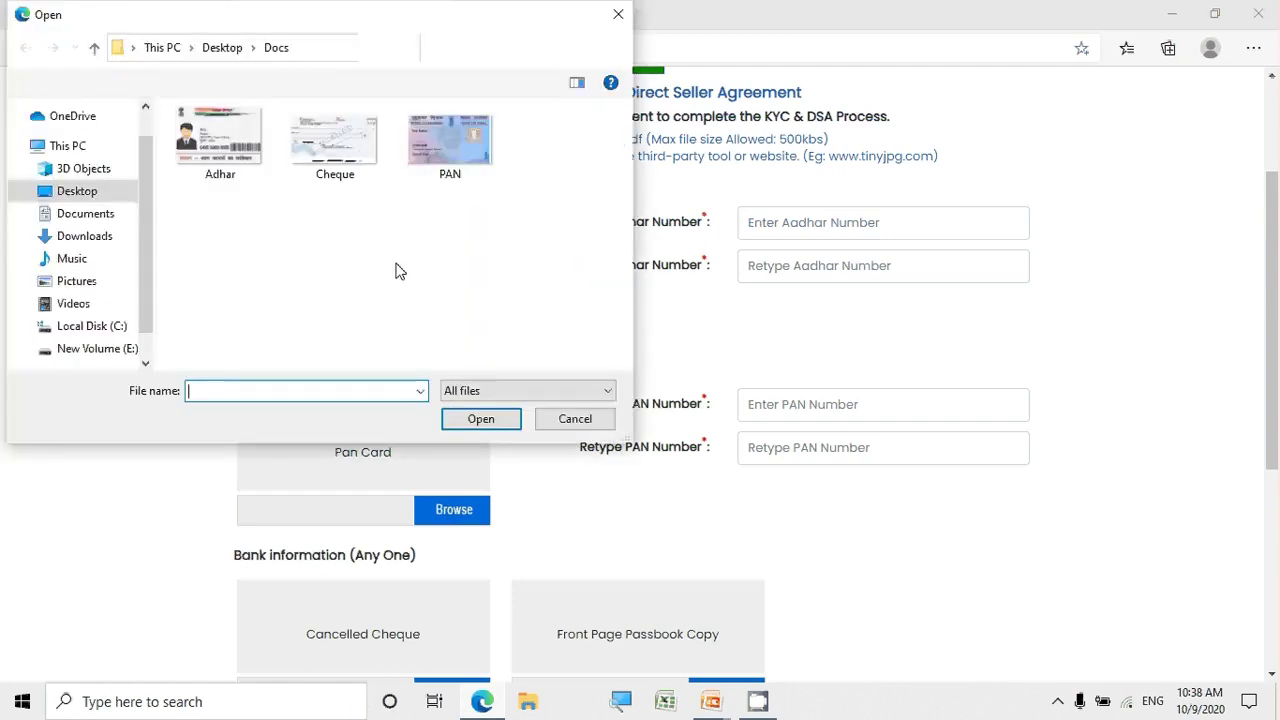
pyautogui.click(445, 150)
pyautogui.click(488, 420)
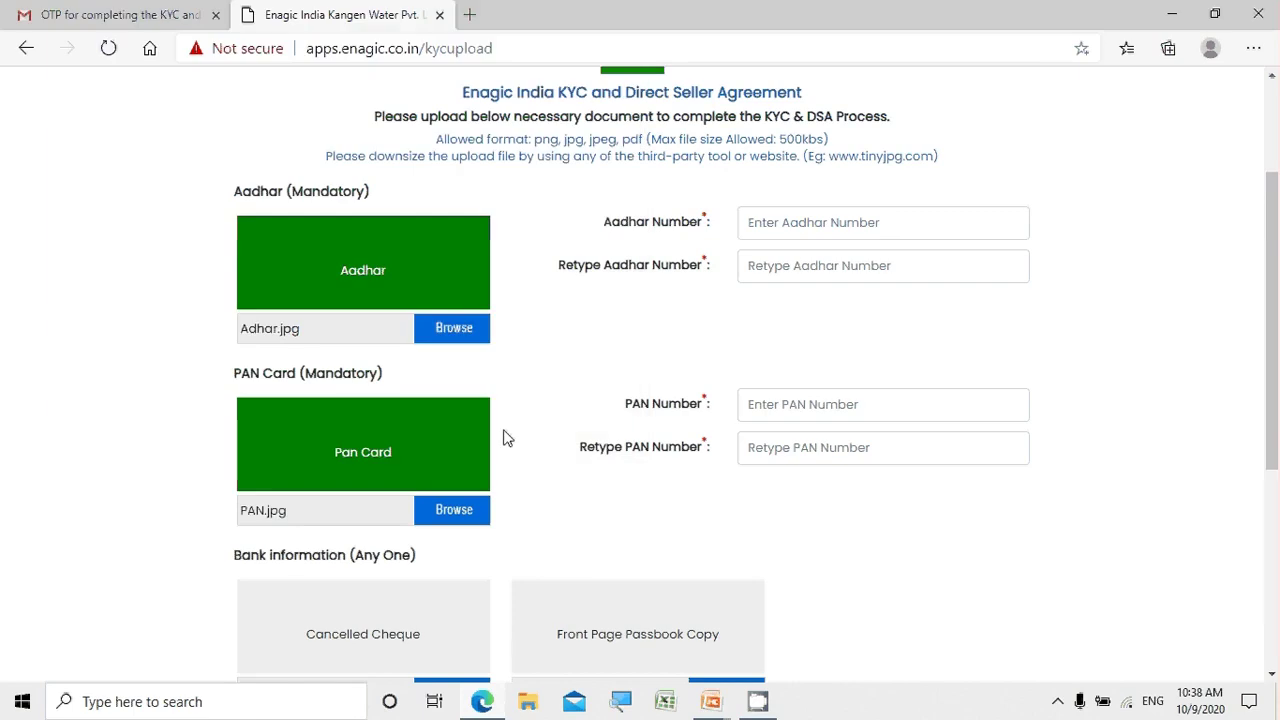
# Step: Enter the Aadhar number and retype it in the confirmation field
pyautogui.click(843, 222)
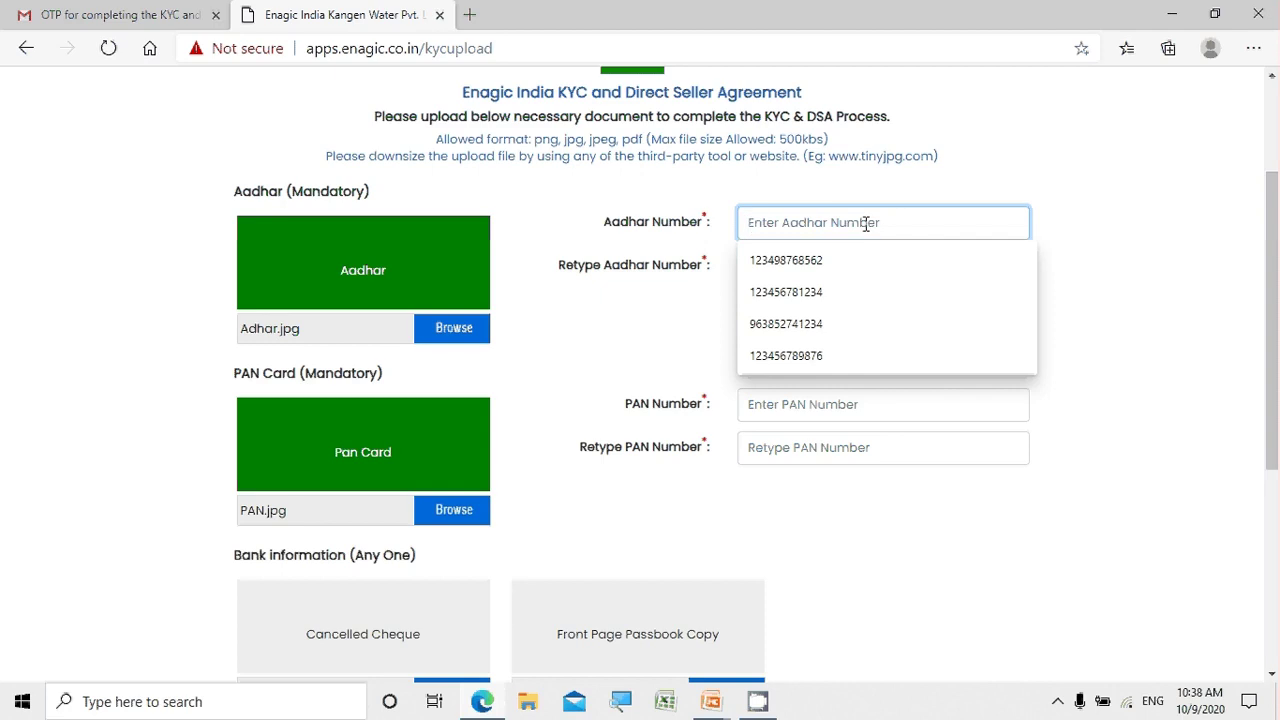
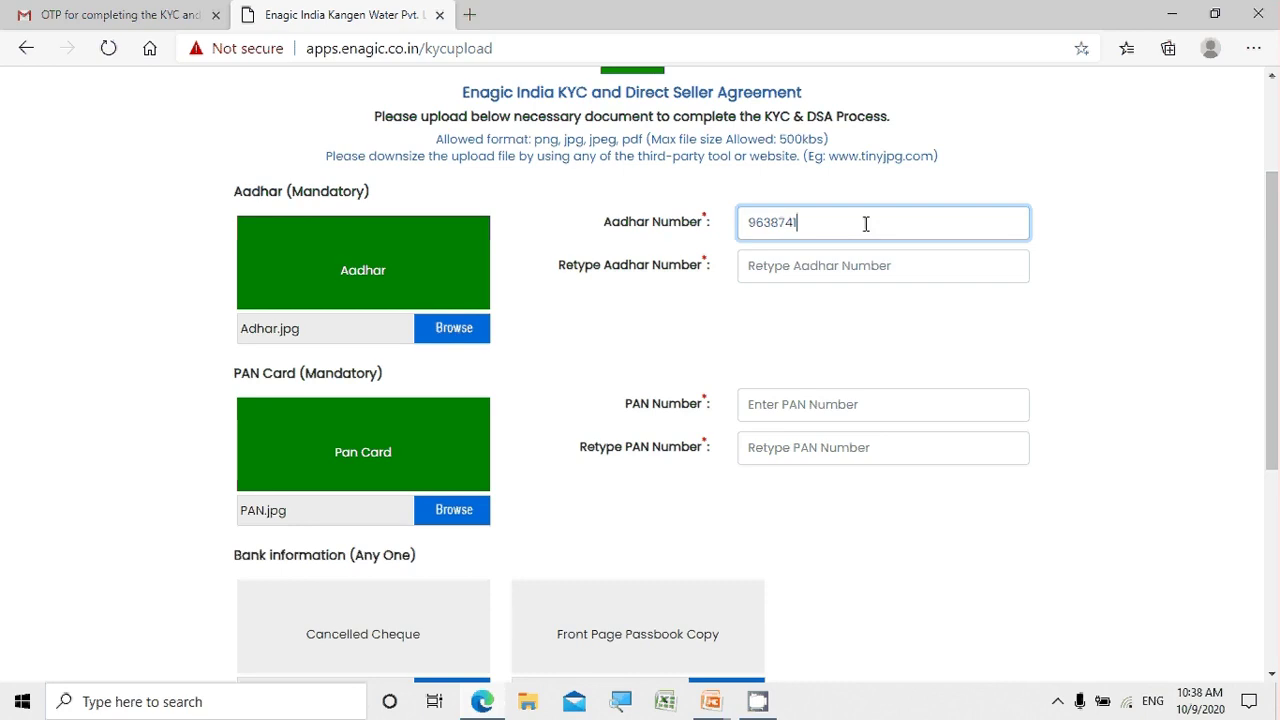
pyautogui.click(860, 266)
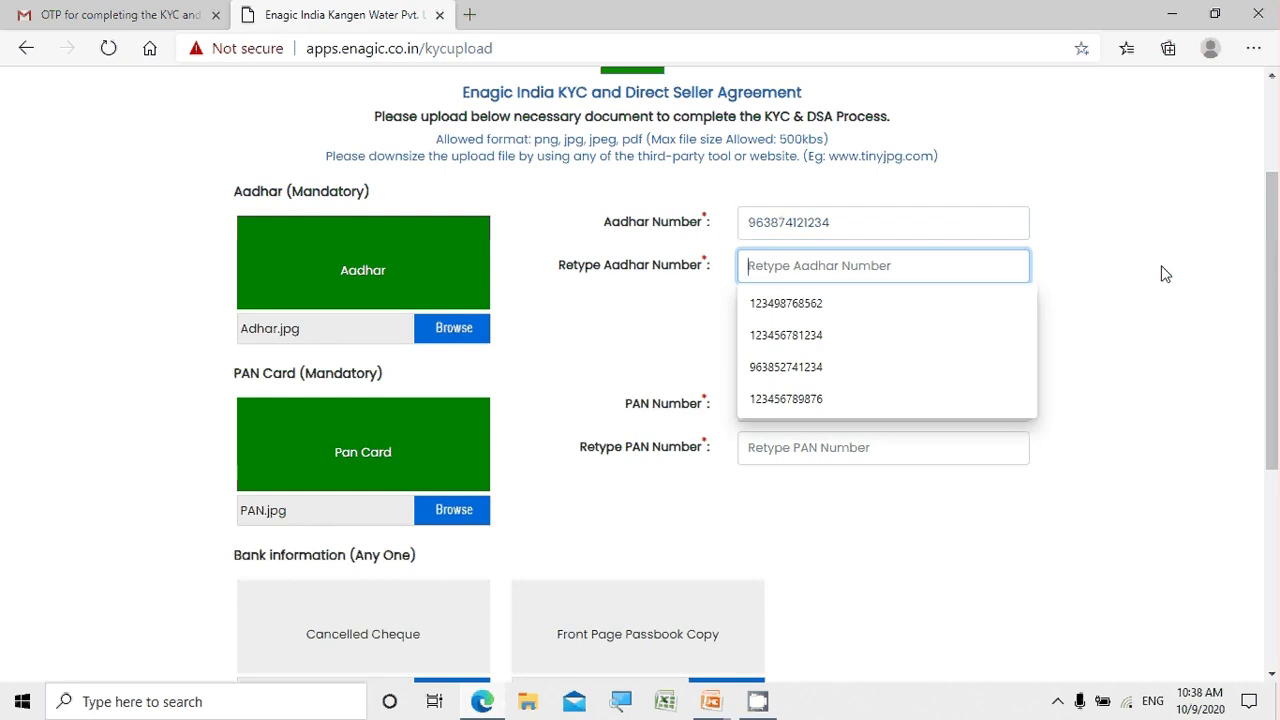
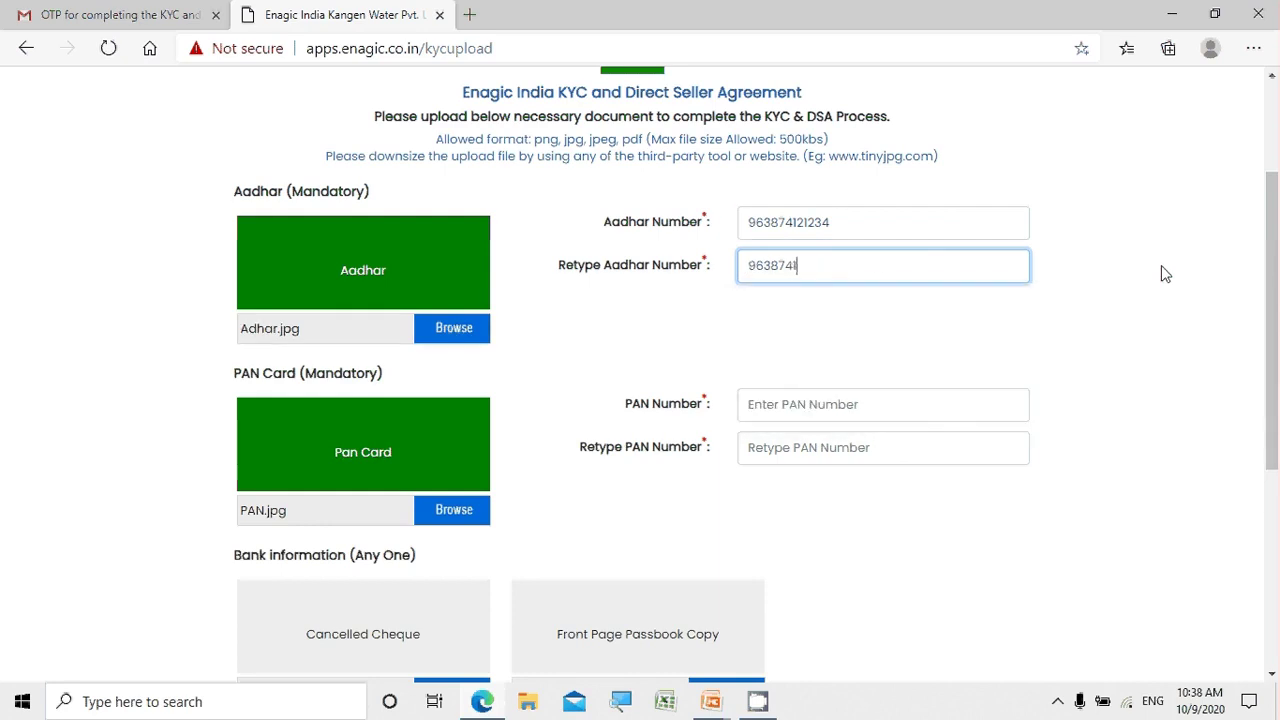
# Step: Enter the PAN number and retype the same PAN in the confirmation field
pyautogui.click(907, 405)
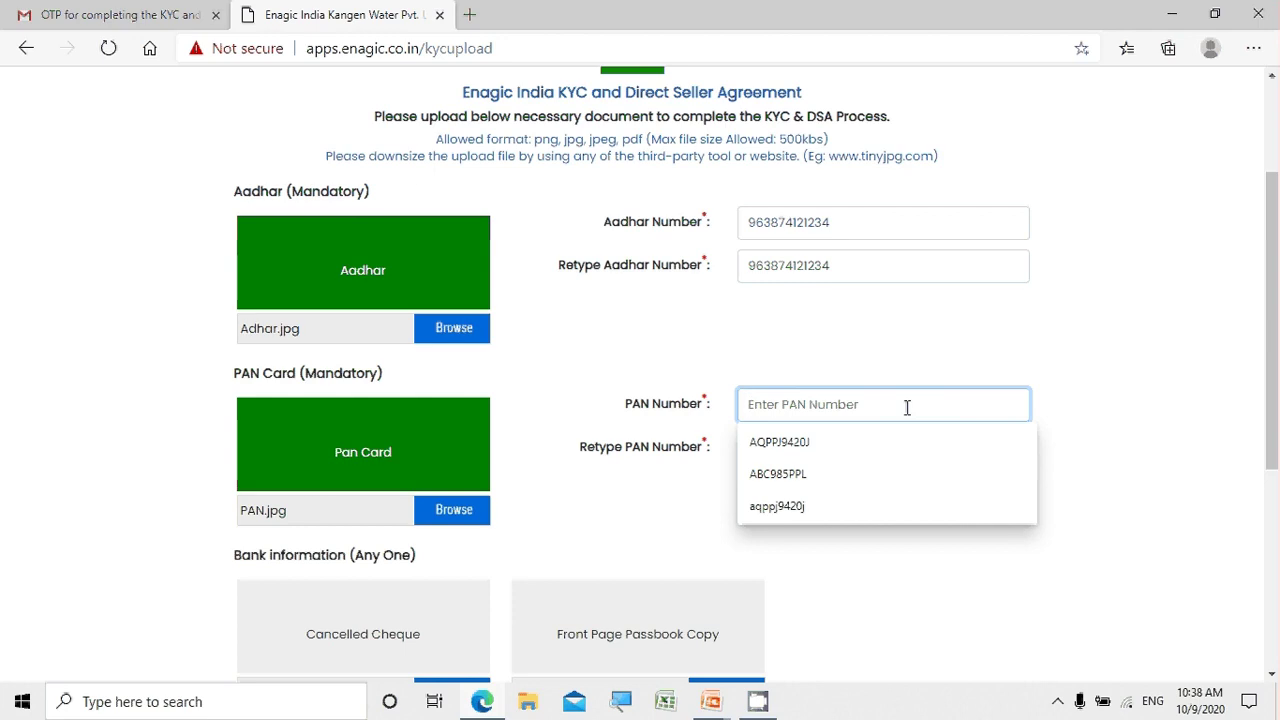
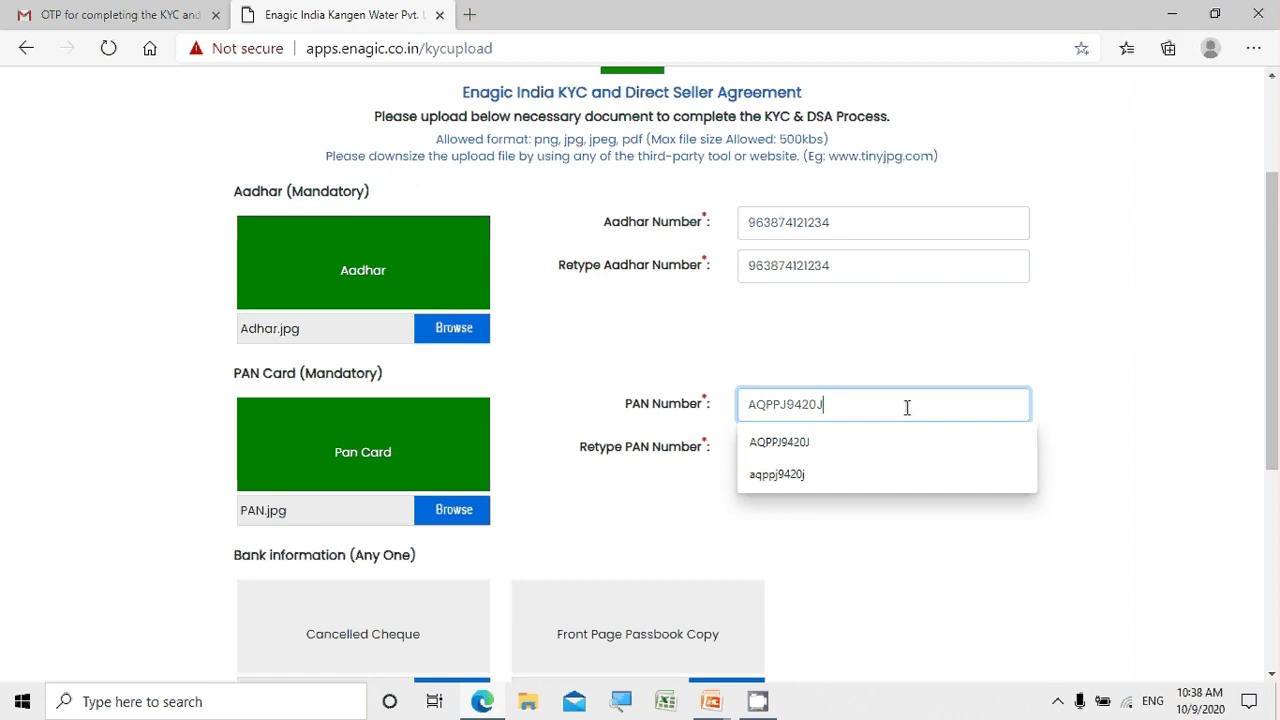
pyautogui.press('Tab')
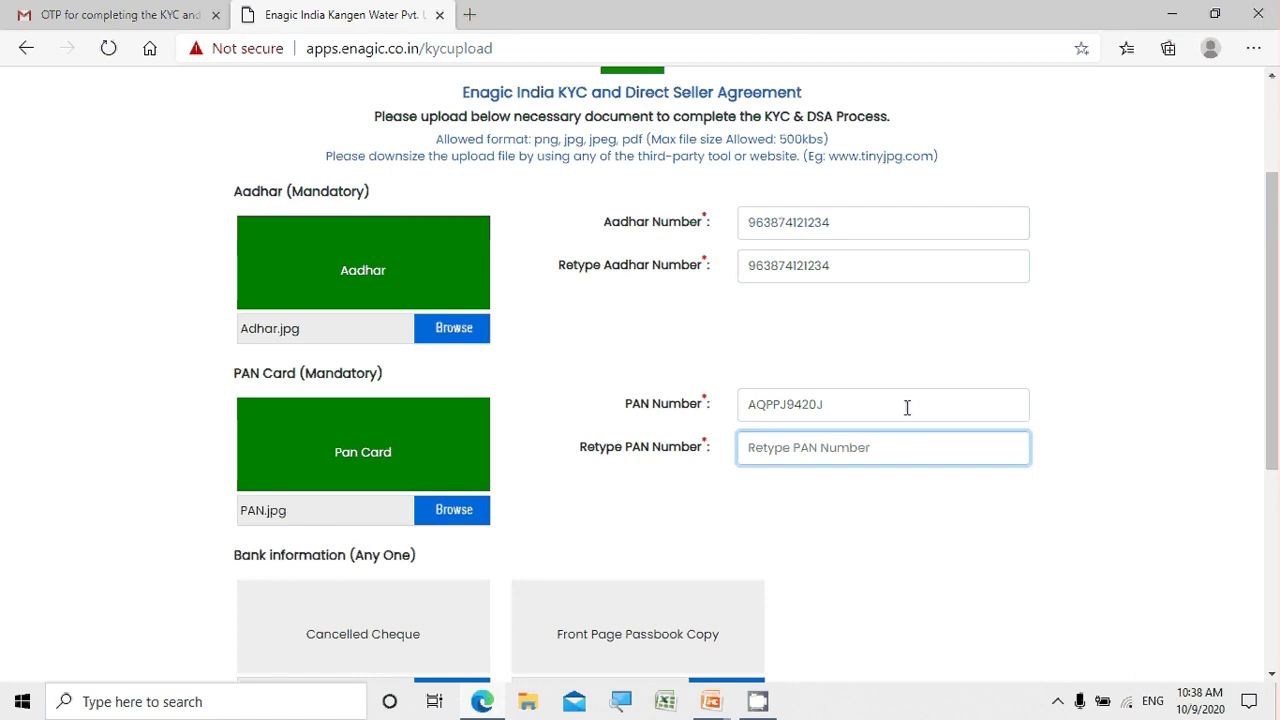
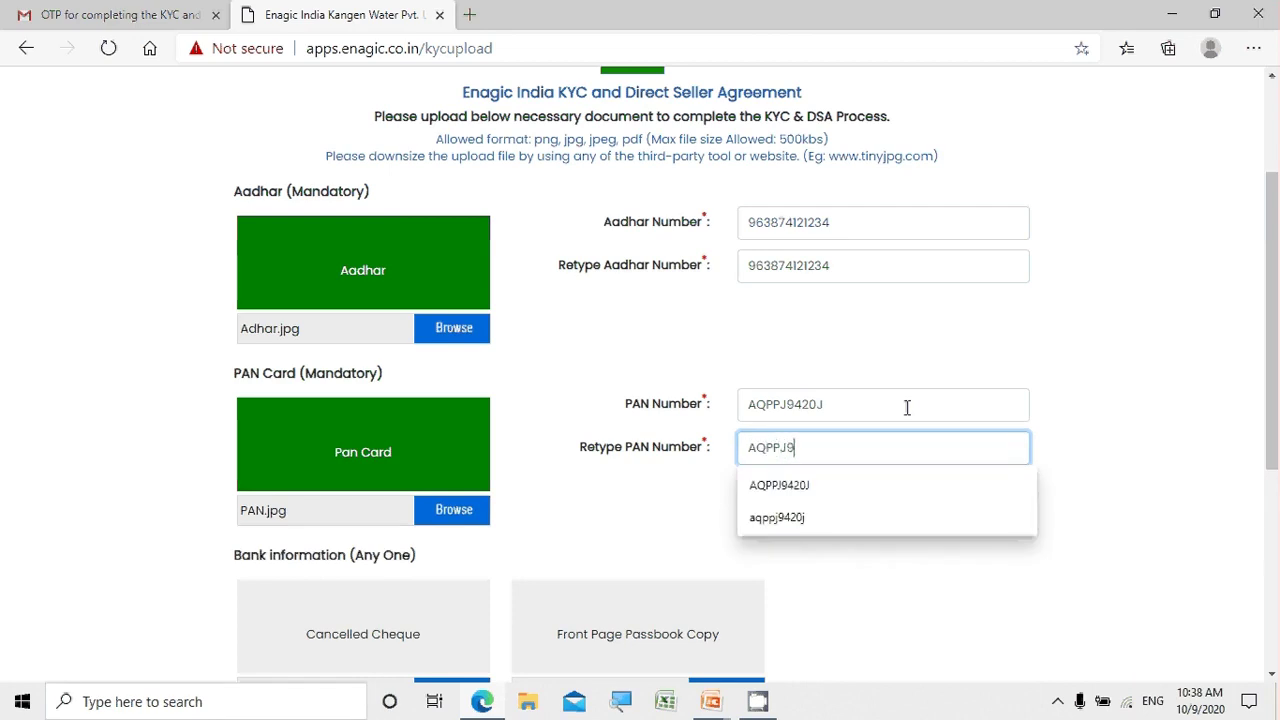
pyautogui.click(845, 620)
# Step: Under Bank information, attach the Cheque image as the Cancelled Cheque instead of the passbook copy
pyautogui.scroll(-3, 1051, 534)
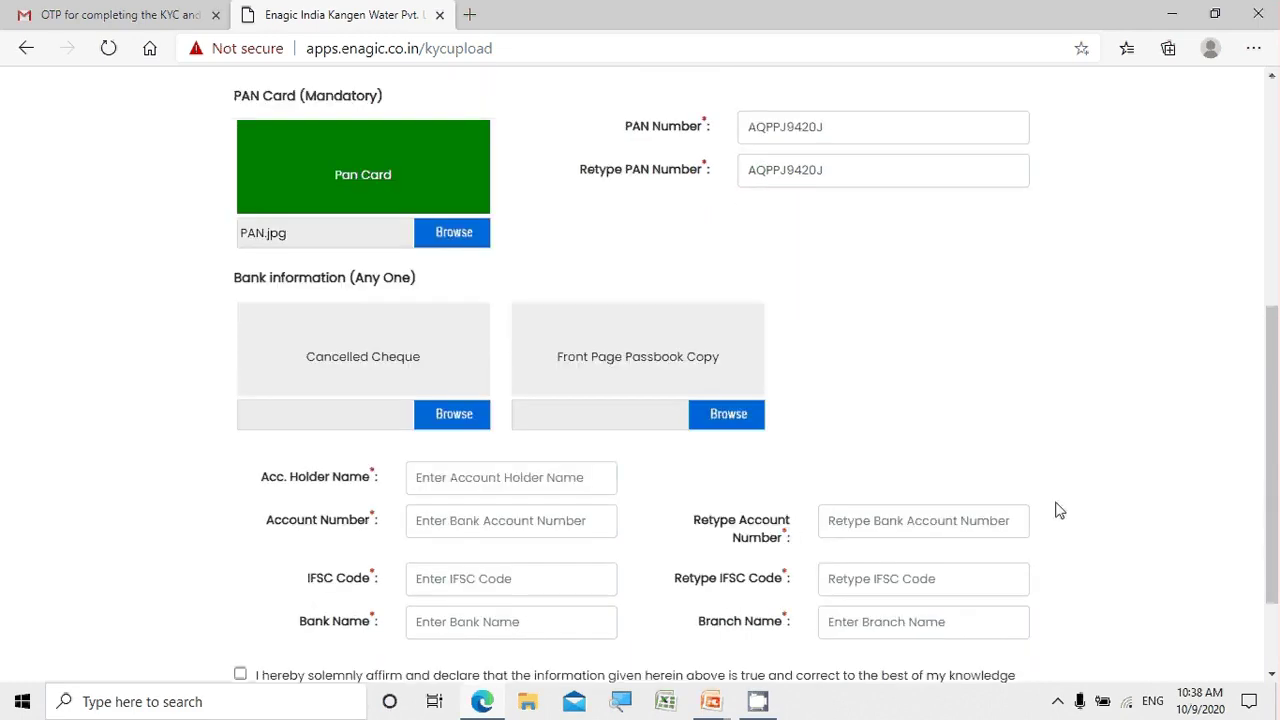
pyautogui.scroll(-2, 1055, 510)
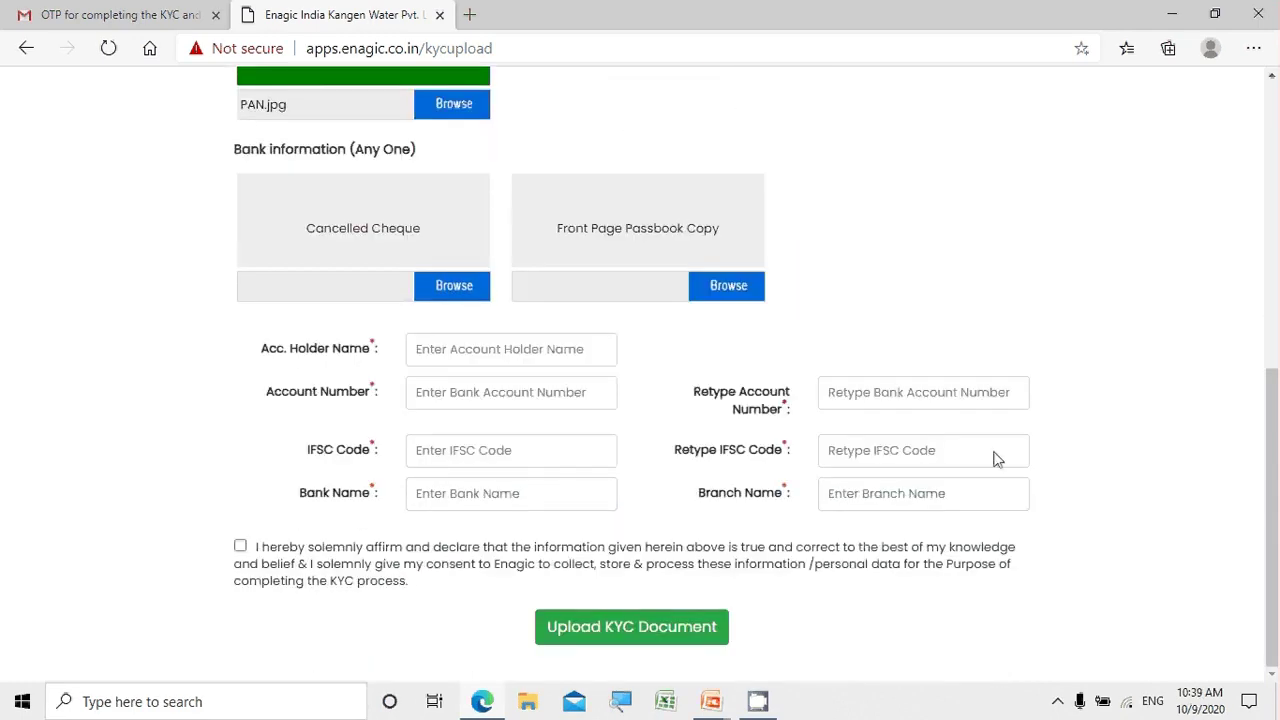
pyautogui.moveTo(308, 228); pyautogui.dragTo(433, 237)
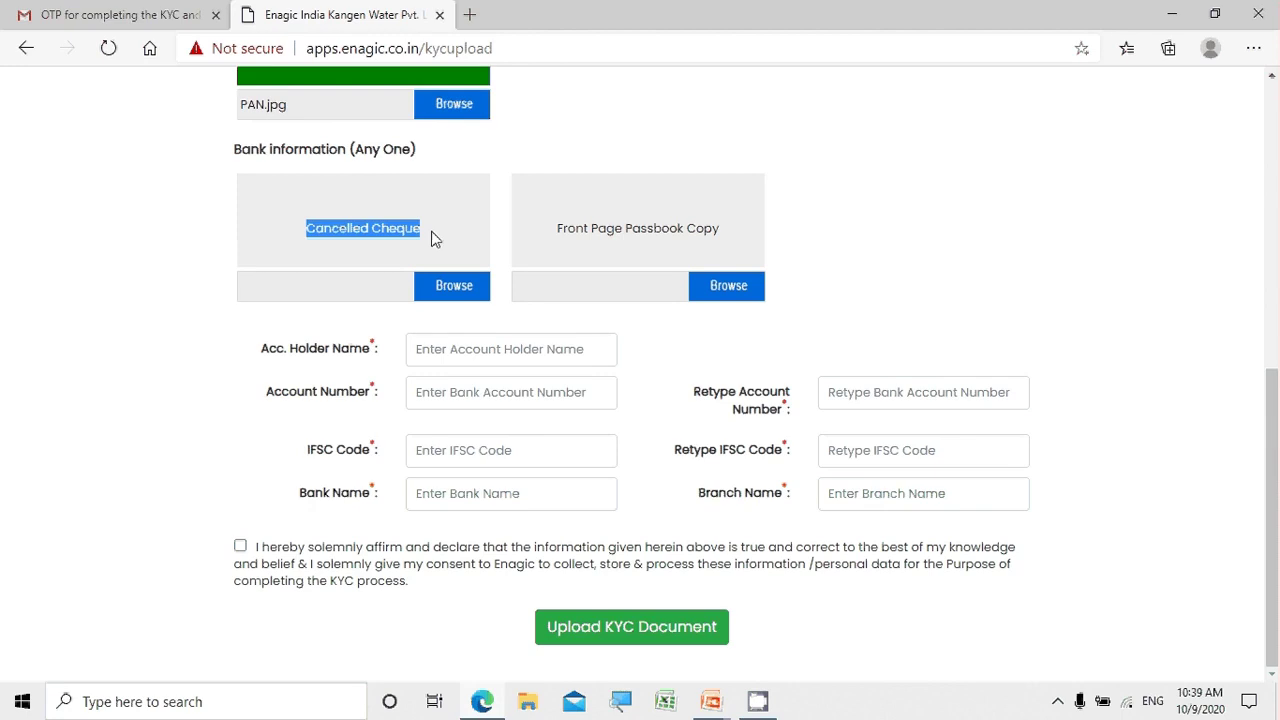
pyautogui.moveTo(558, 228); pyautogui.dragTo(725, 240)
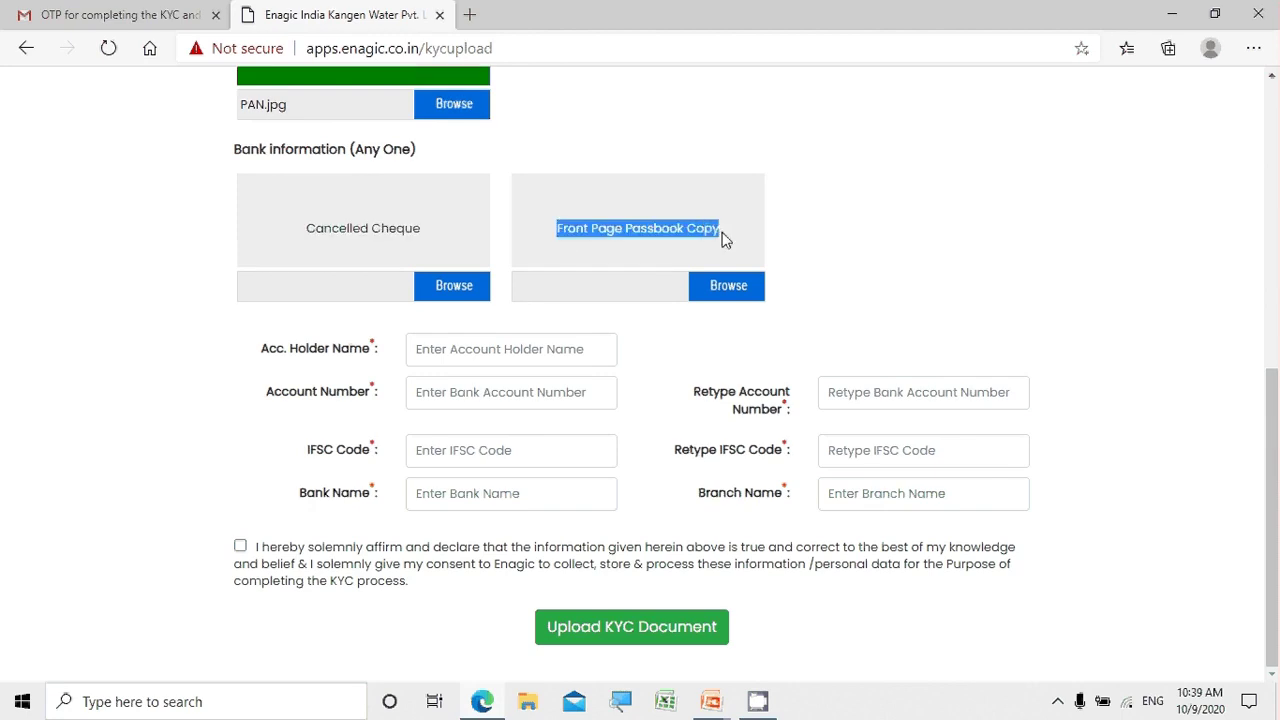
pyautogui.click(428, 297)
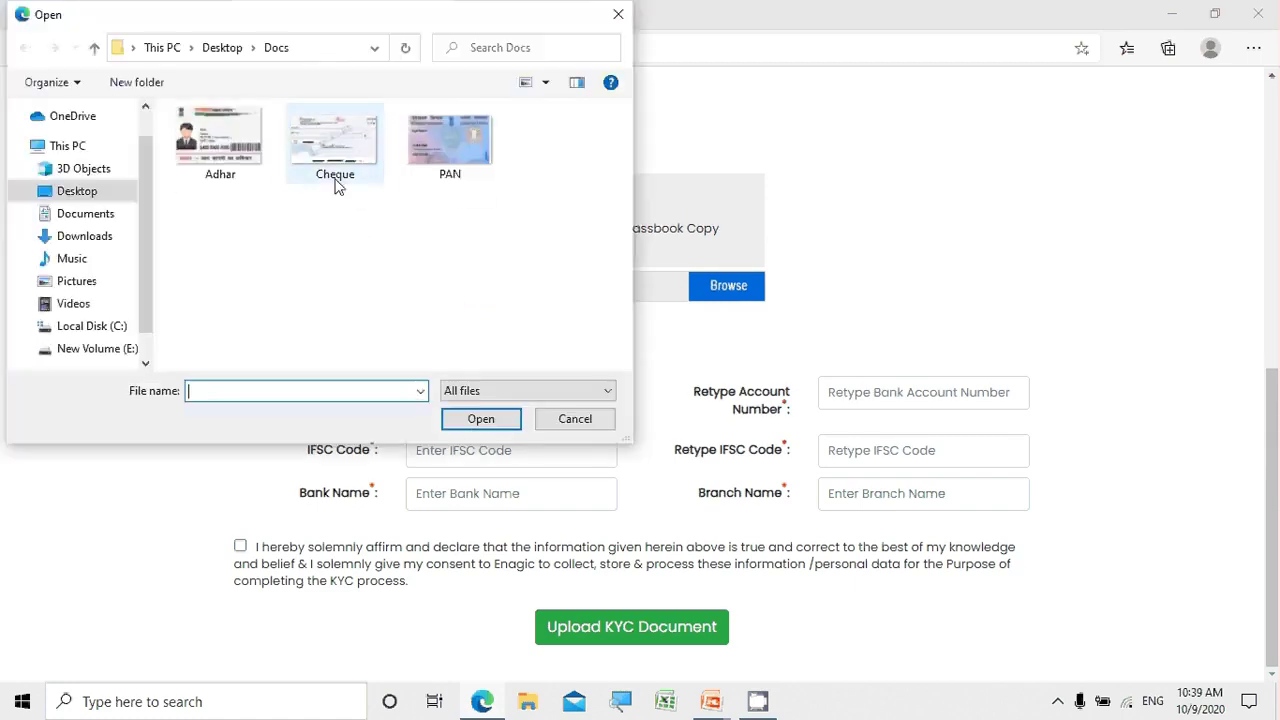
pyautogui.click(337, 183)
pyautogui.click(492, 420)
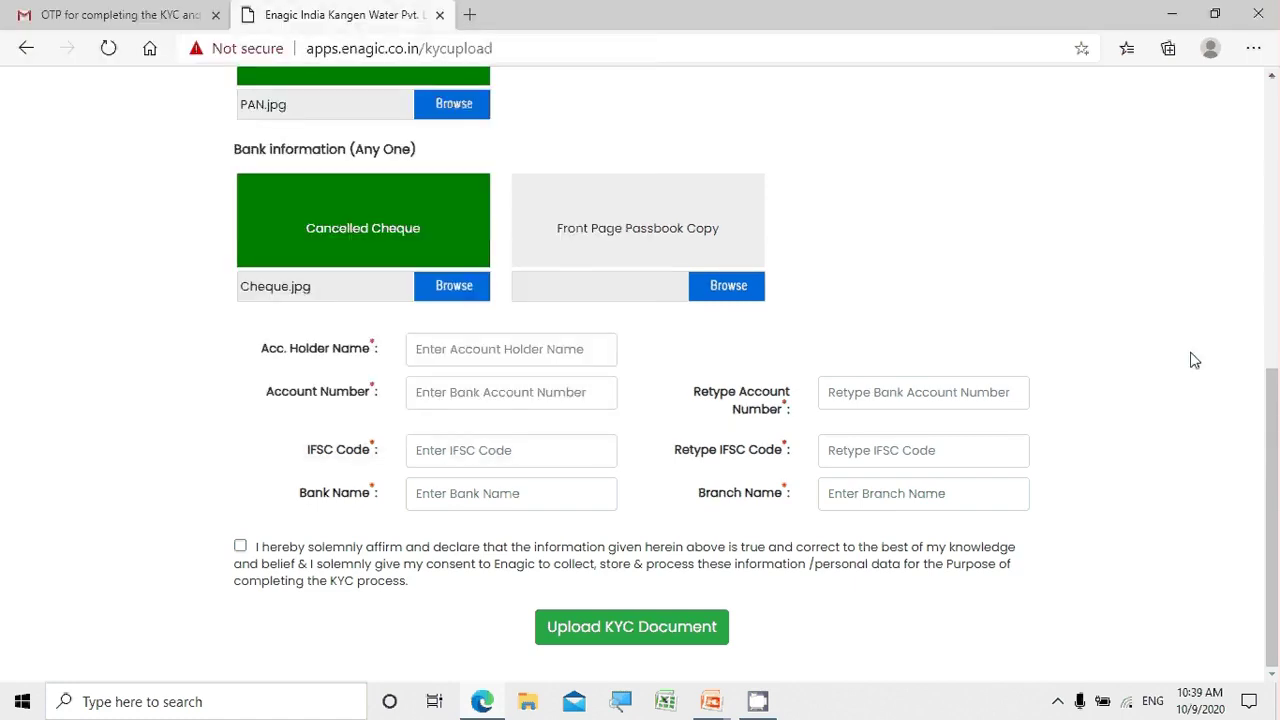
# Step: Enter the account holder's name and the account number in both account number fields
pyautogui.click(529, 358)
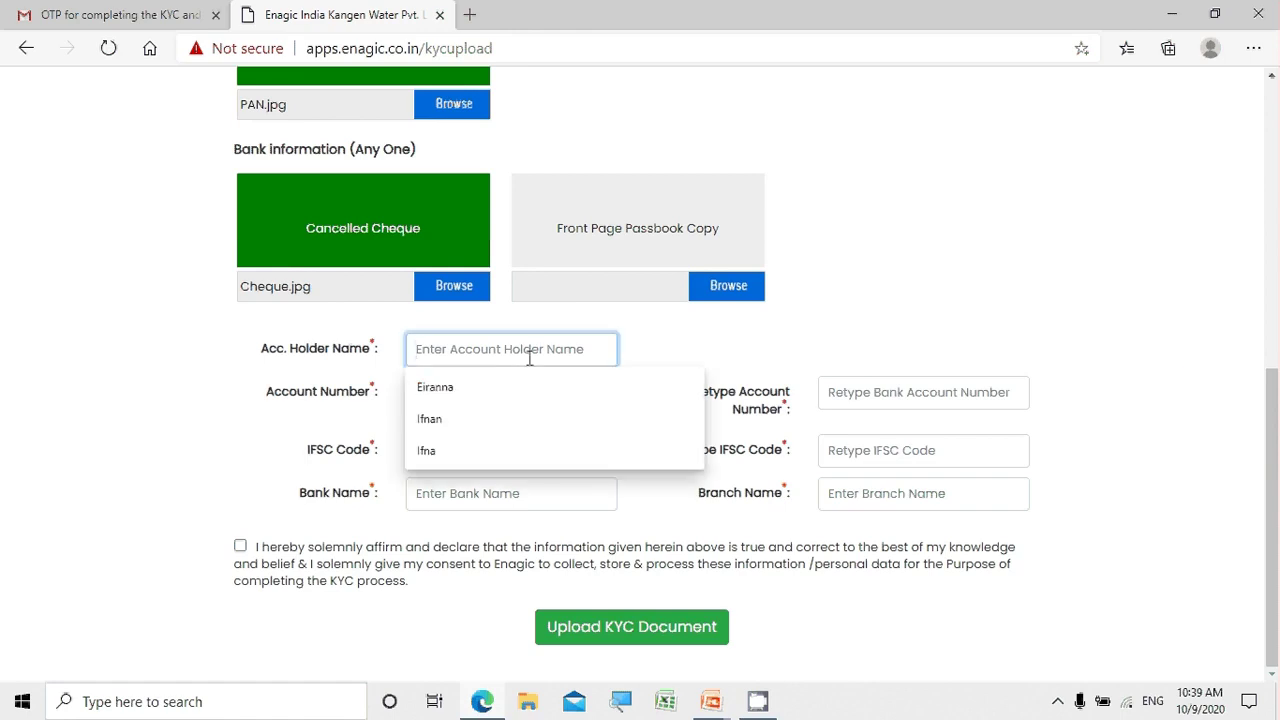
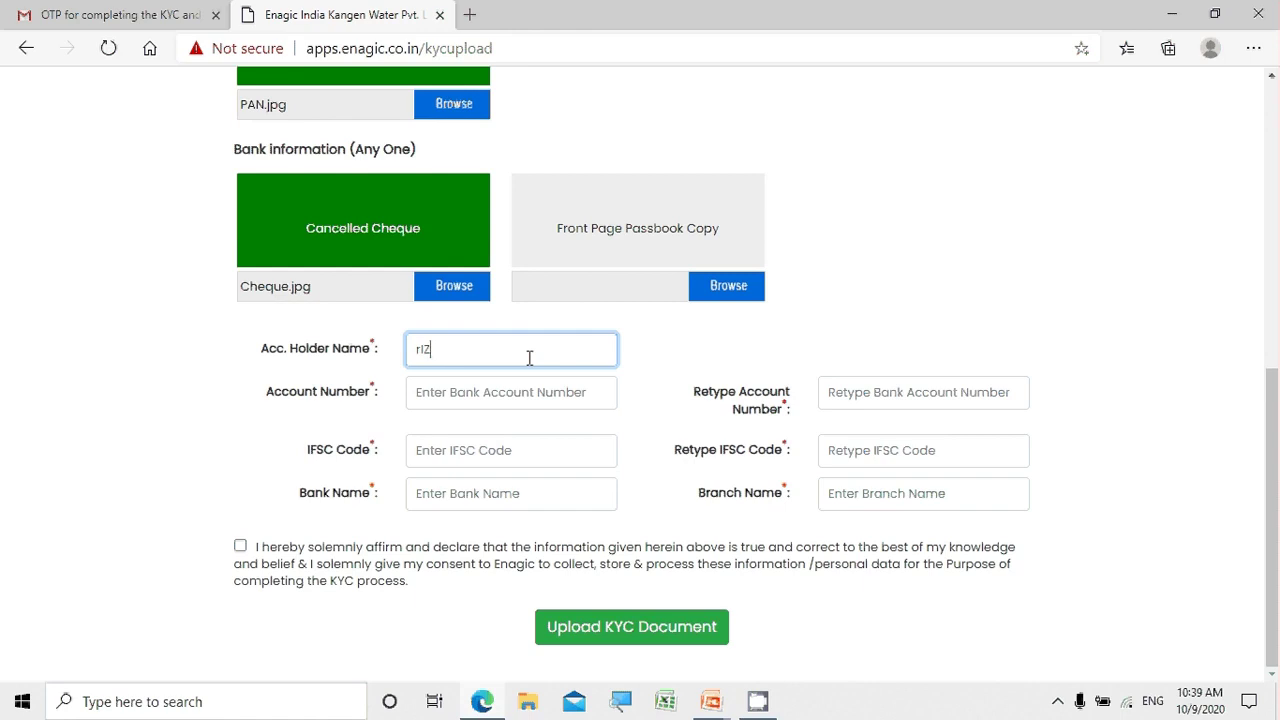
pyautogui.press('BackSpace')
pyautogui.press('BackSpace')
pyautogui.press('BackSpace')
pyautogui.press('Tab')
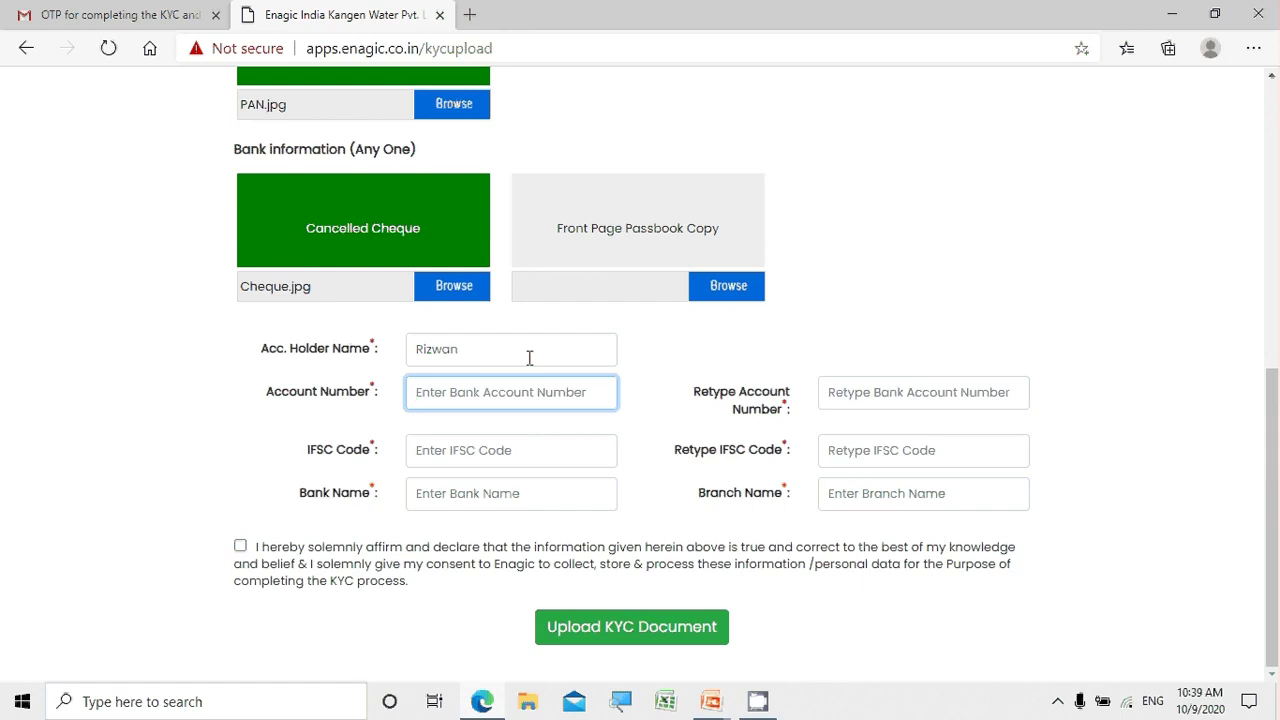
pyautogui.press('Tab')
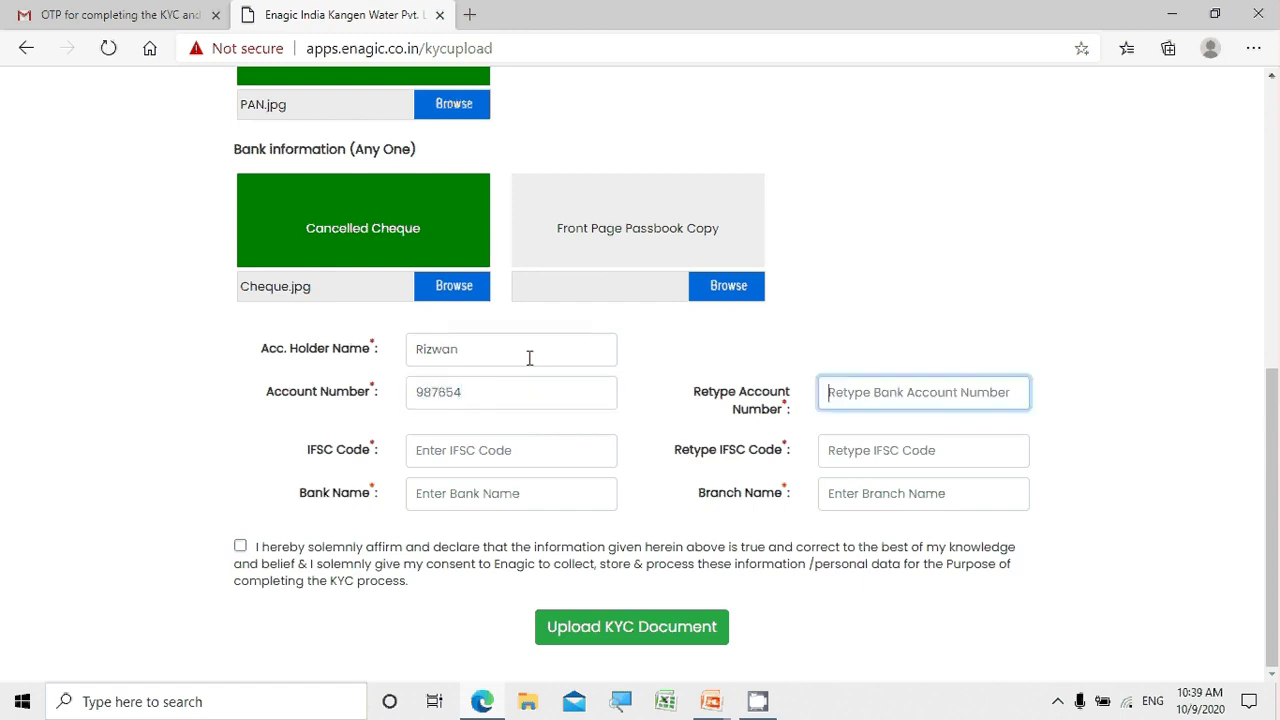
# Step: Enter IFSC code ICIC0000204 twice, bank name ICICI and branch name R T Nagar
pyautogui.press('Tab')
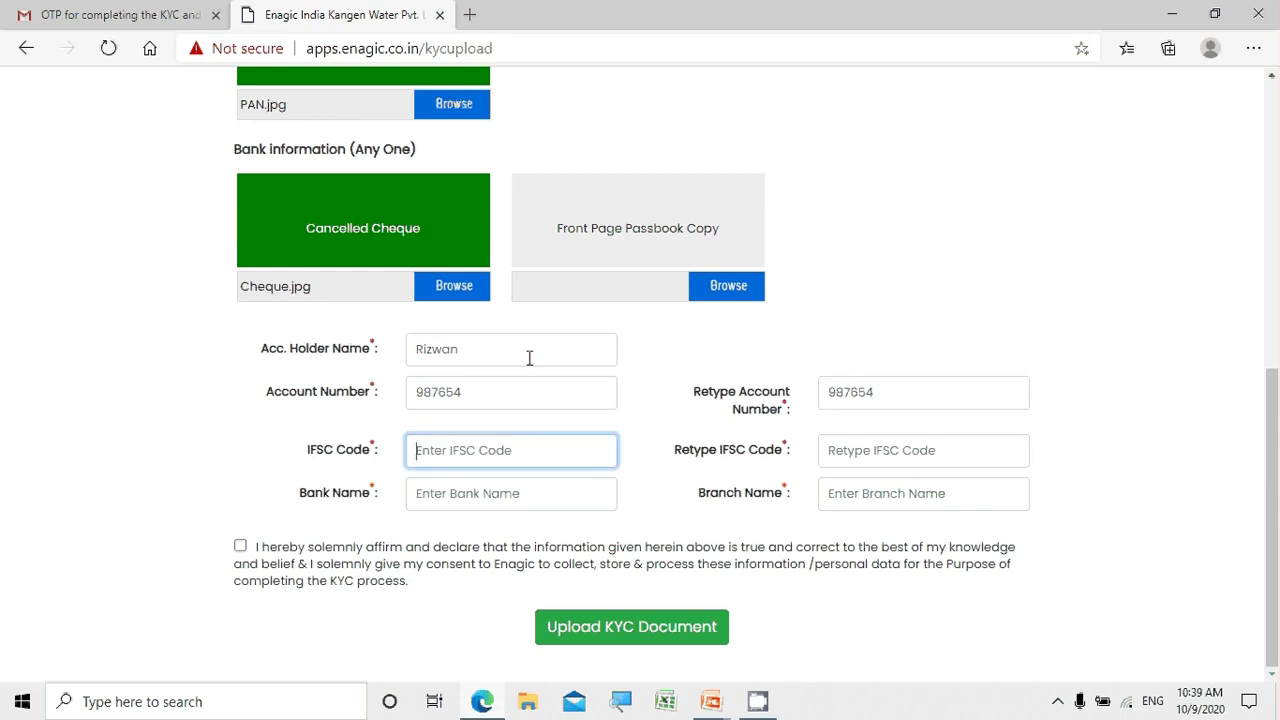
pyautogui.write('ICIC')
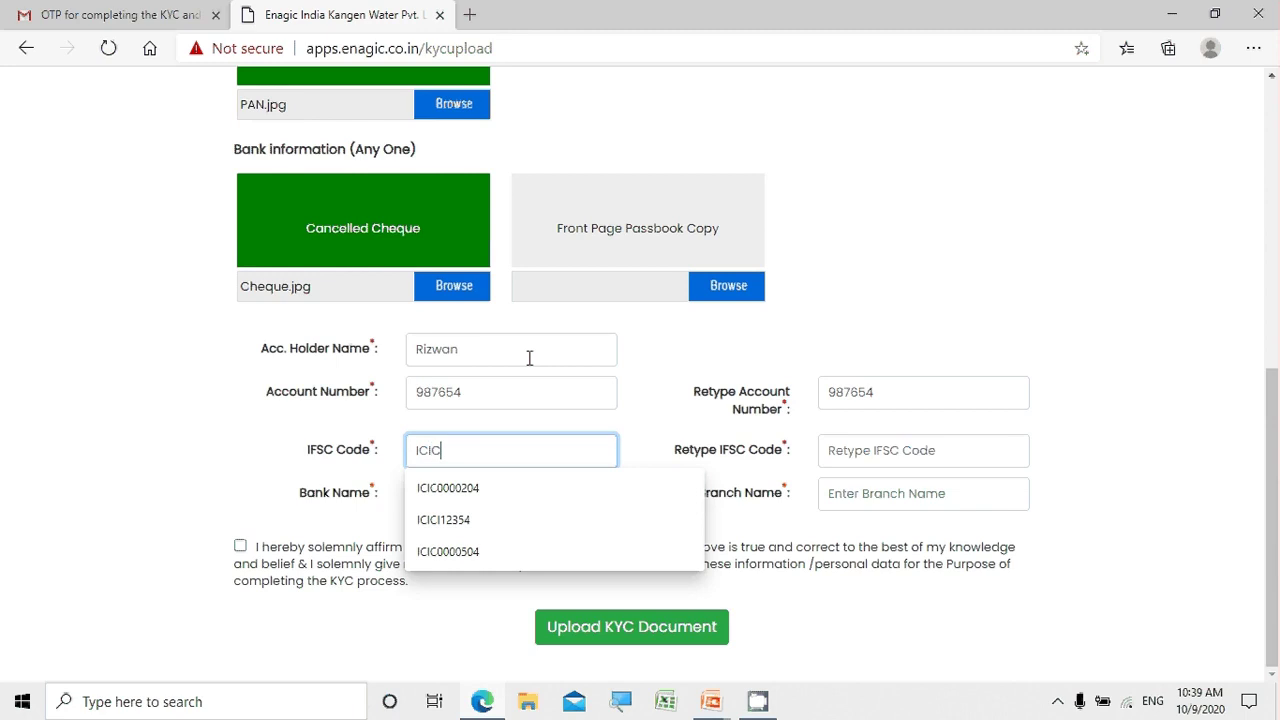
pyautogui.write('0000204')
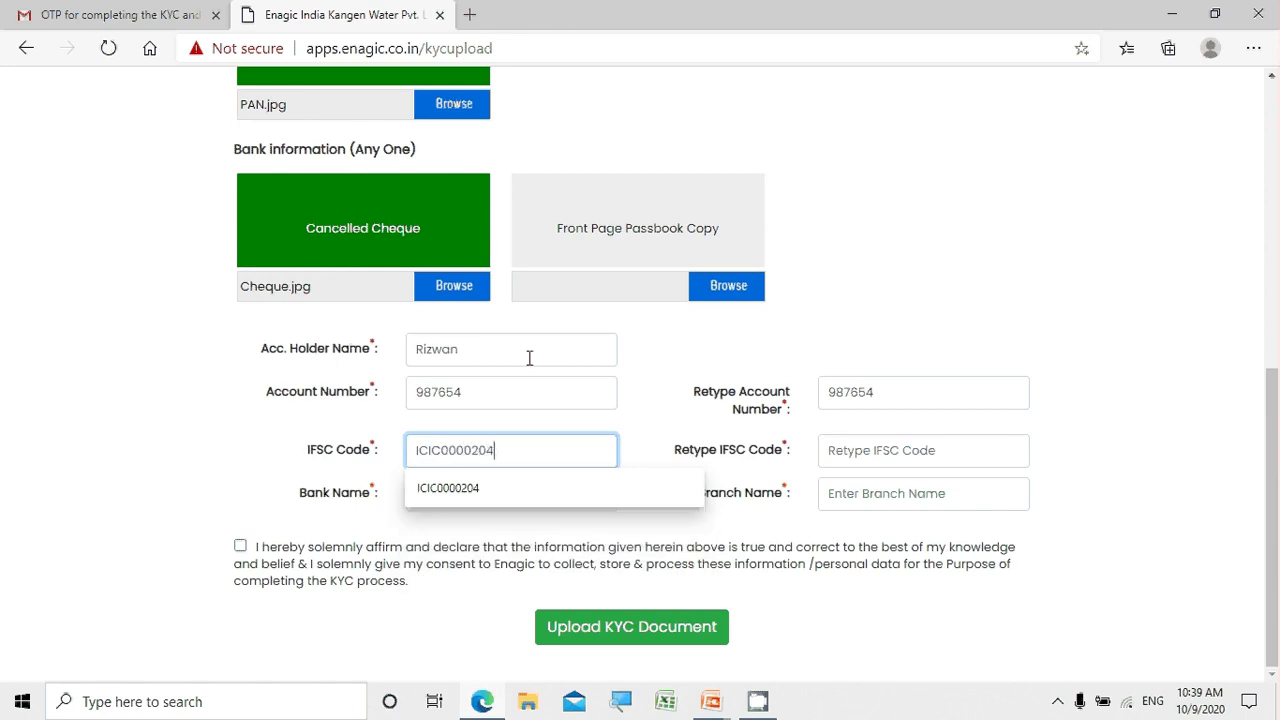
pyautogui.press('Tab')
pyautogui.write('IC')
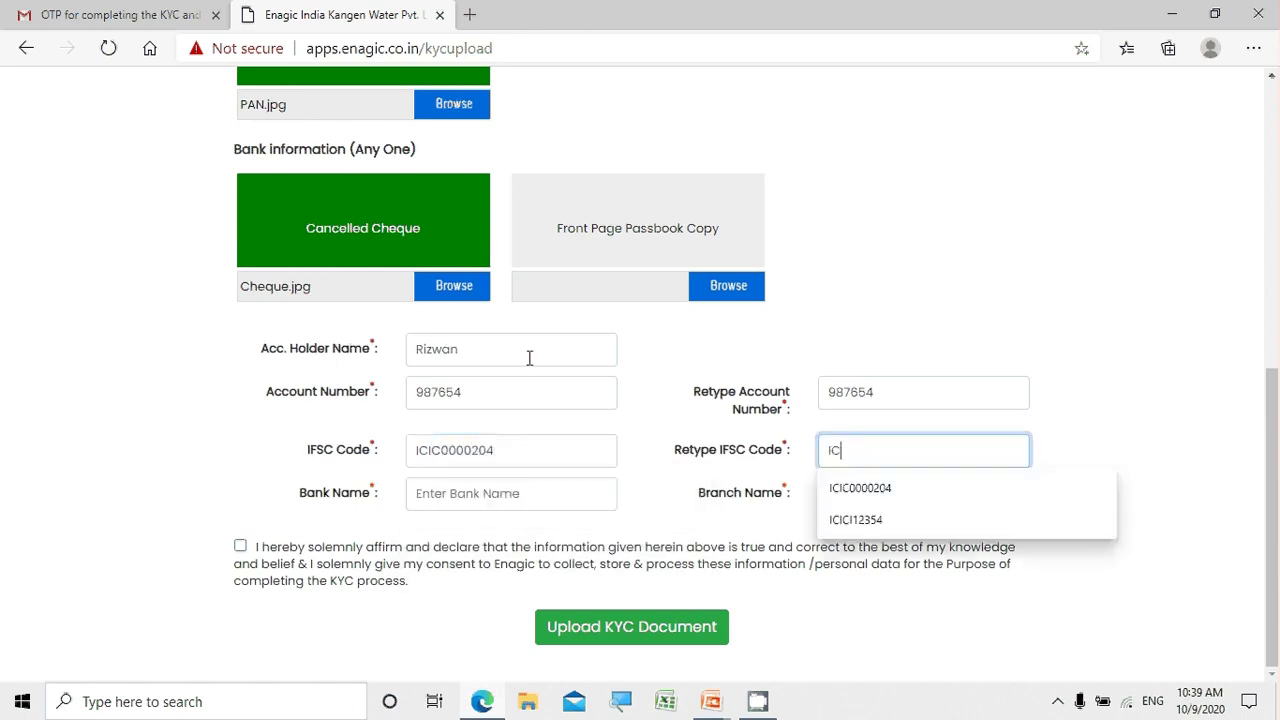
pyautogui.write('IC0000204')
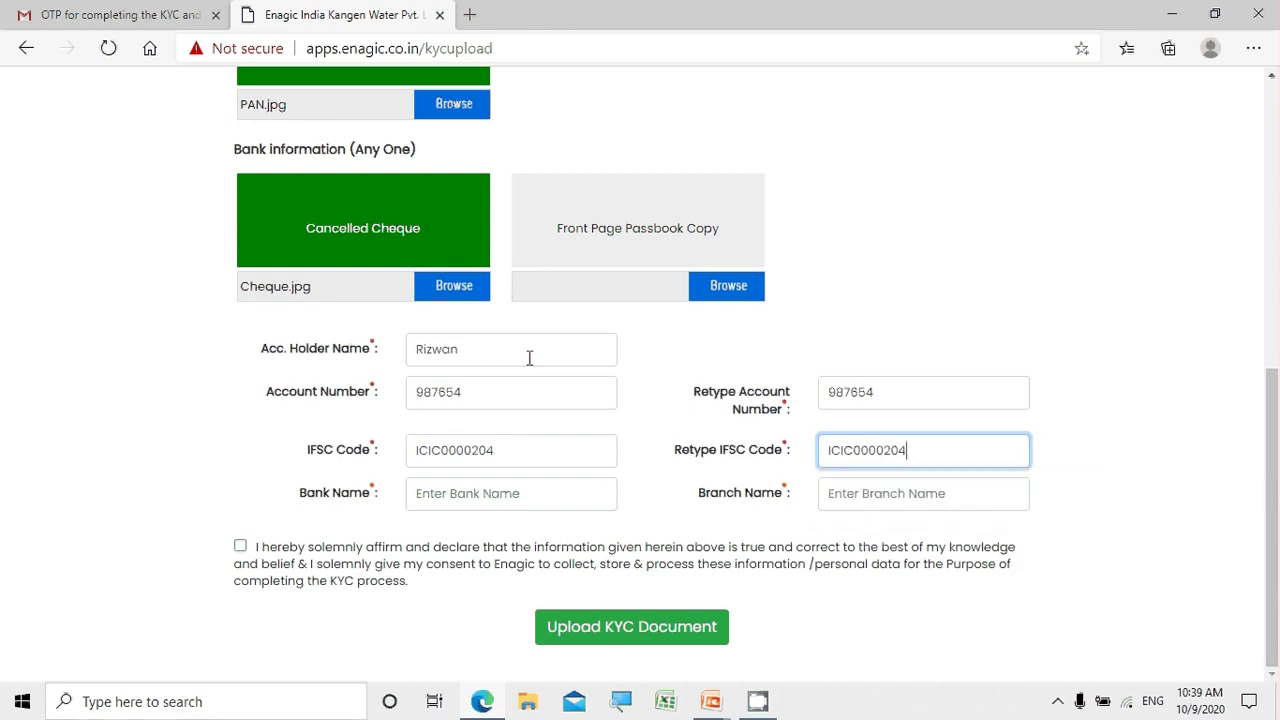
pyautogui.press('Tab')
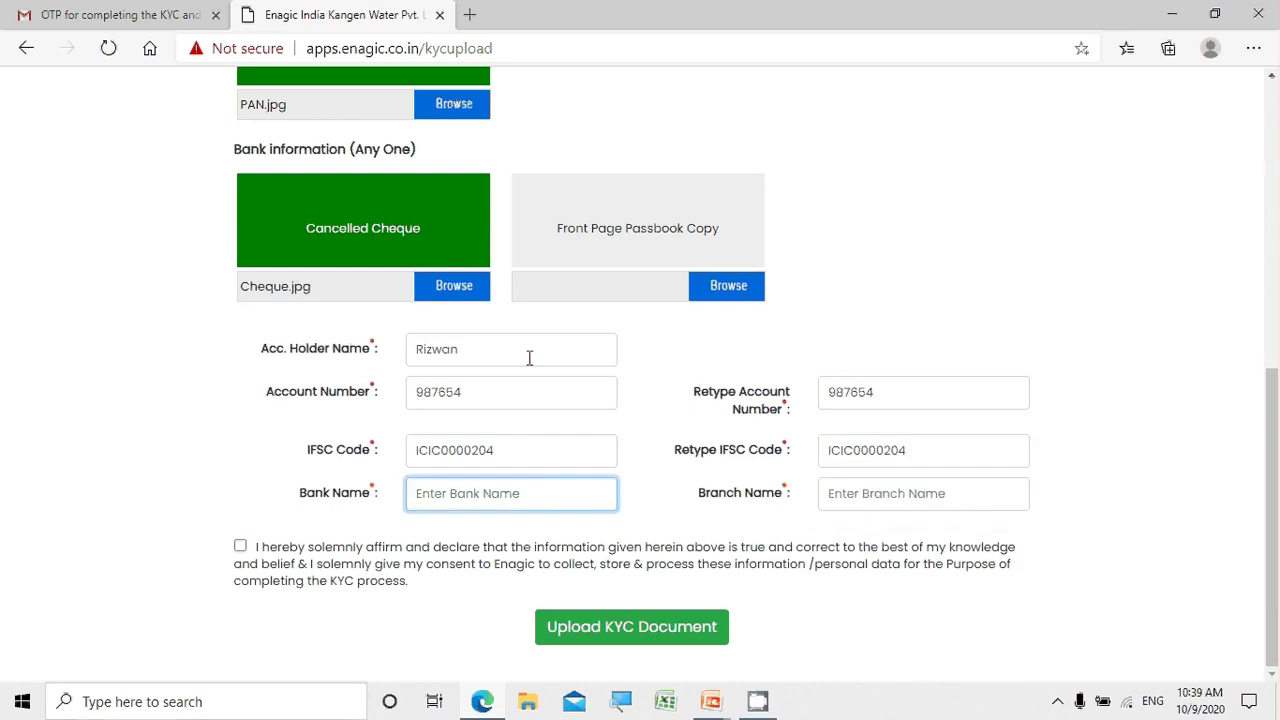
pyautogui.write('ICICI')
pyautogui.press('Tab')
pyautogui.write('R')
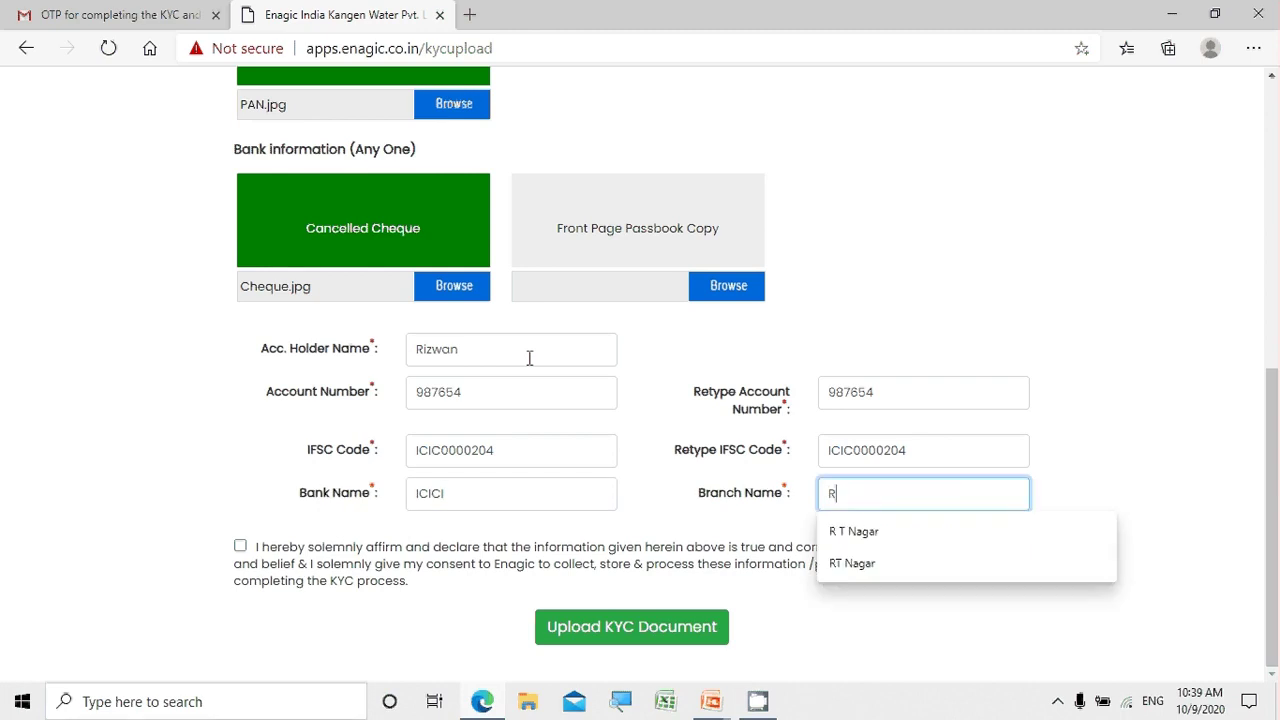
pyautogui.write(' T Nagar')
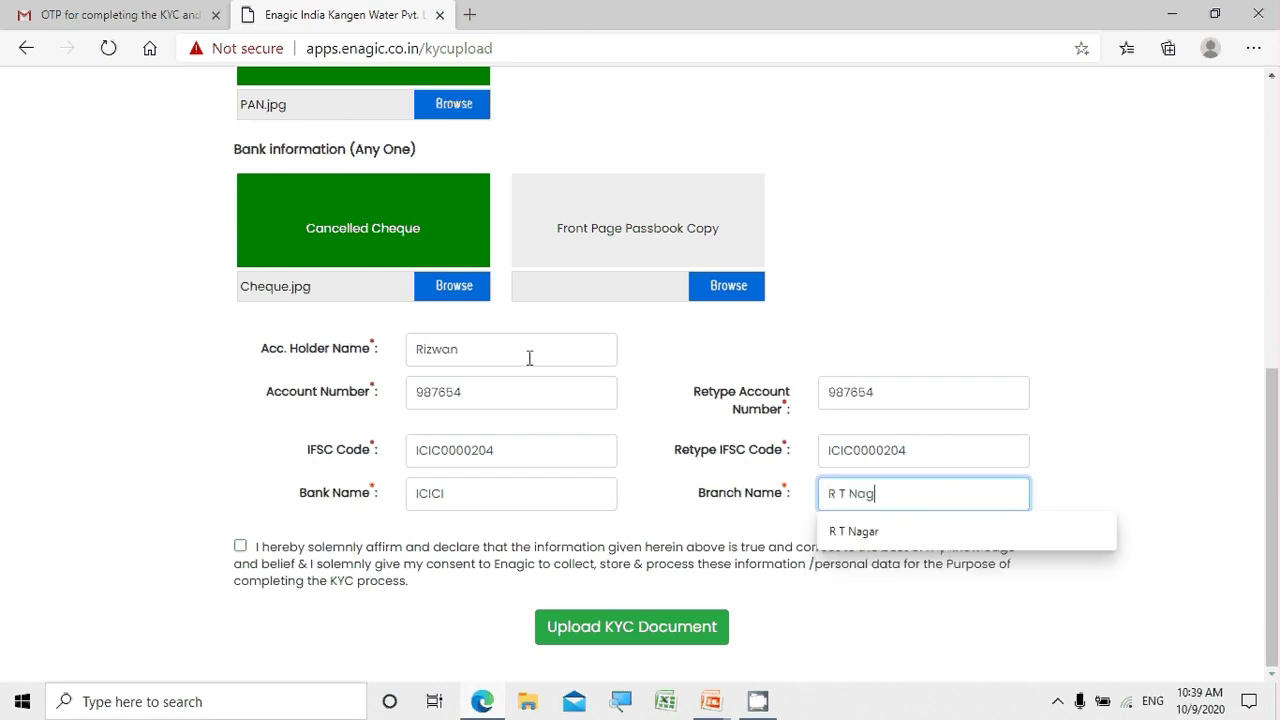
pyautogui.click(1018, 620)
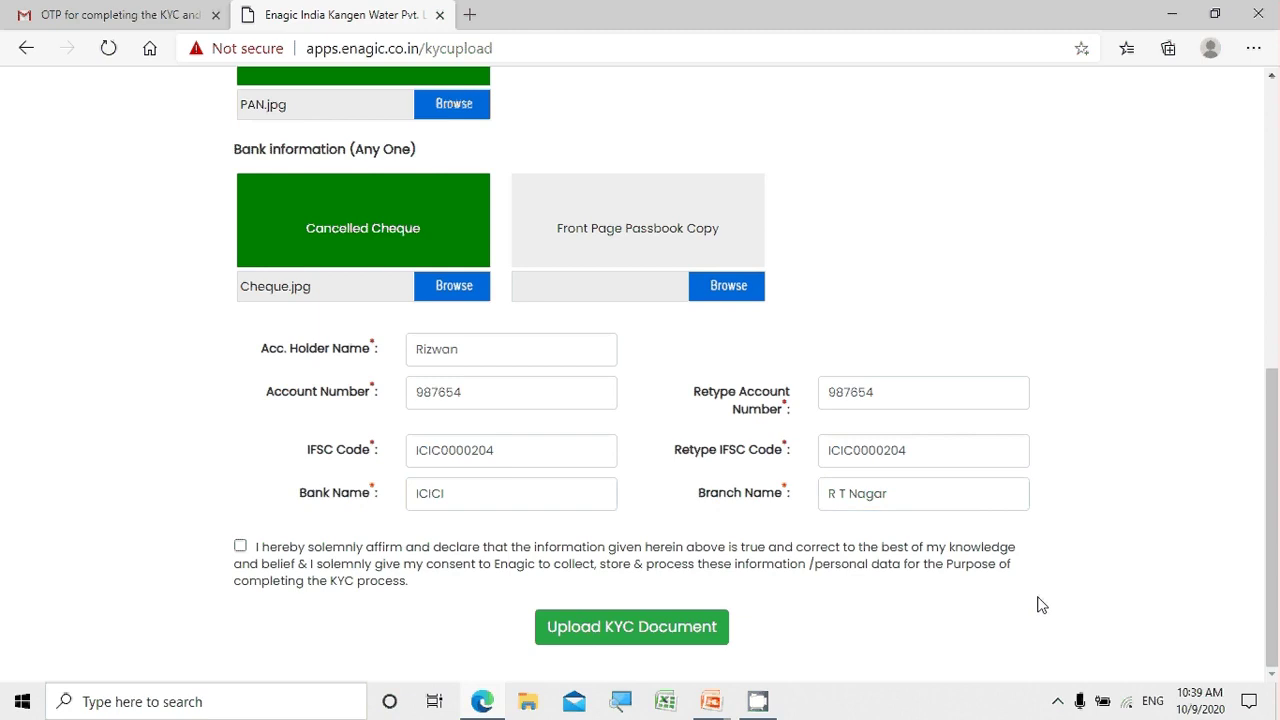
# Step: Tick the consent declaration checkbox and submit the KYC with Upload KYC Document
pyautogui.scroll(5, 1131, 590)
pyautogui.scroll(1, 1131, 590)
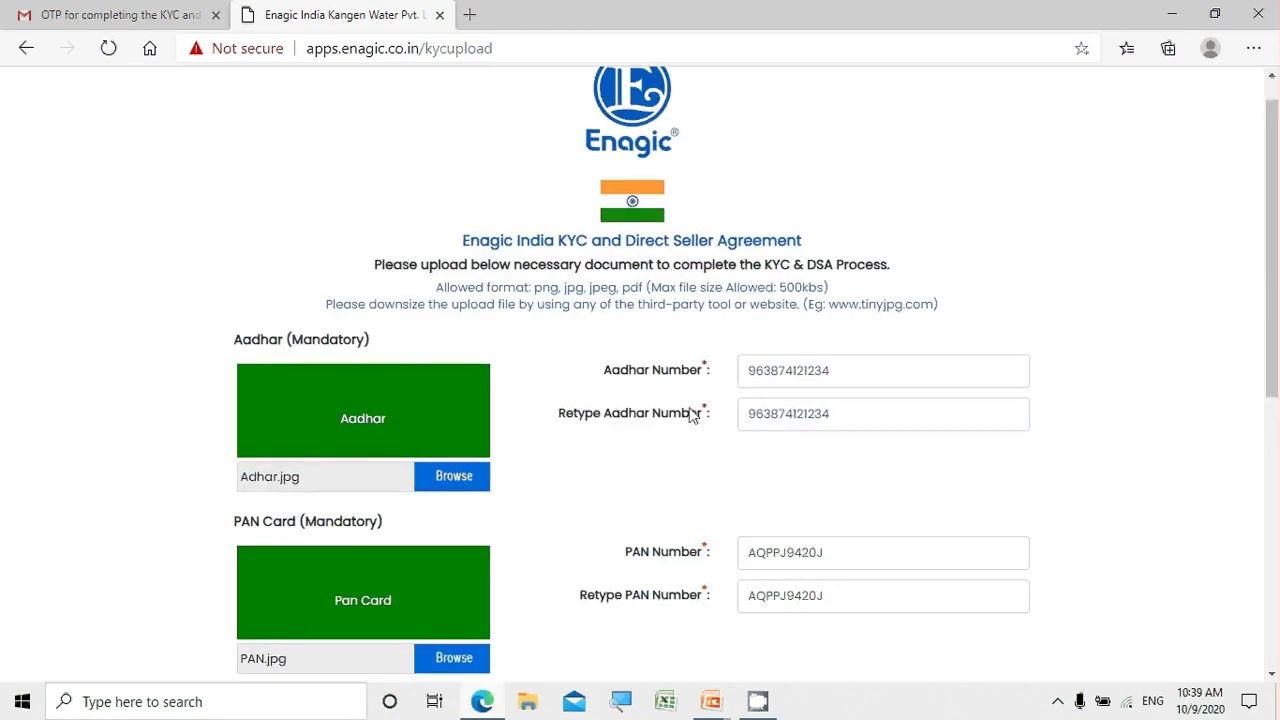
pyautogui.scroll(-1, 837, 425)
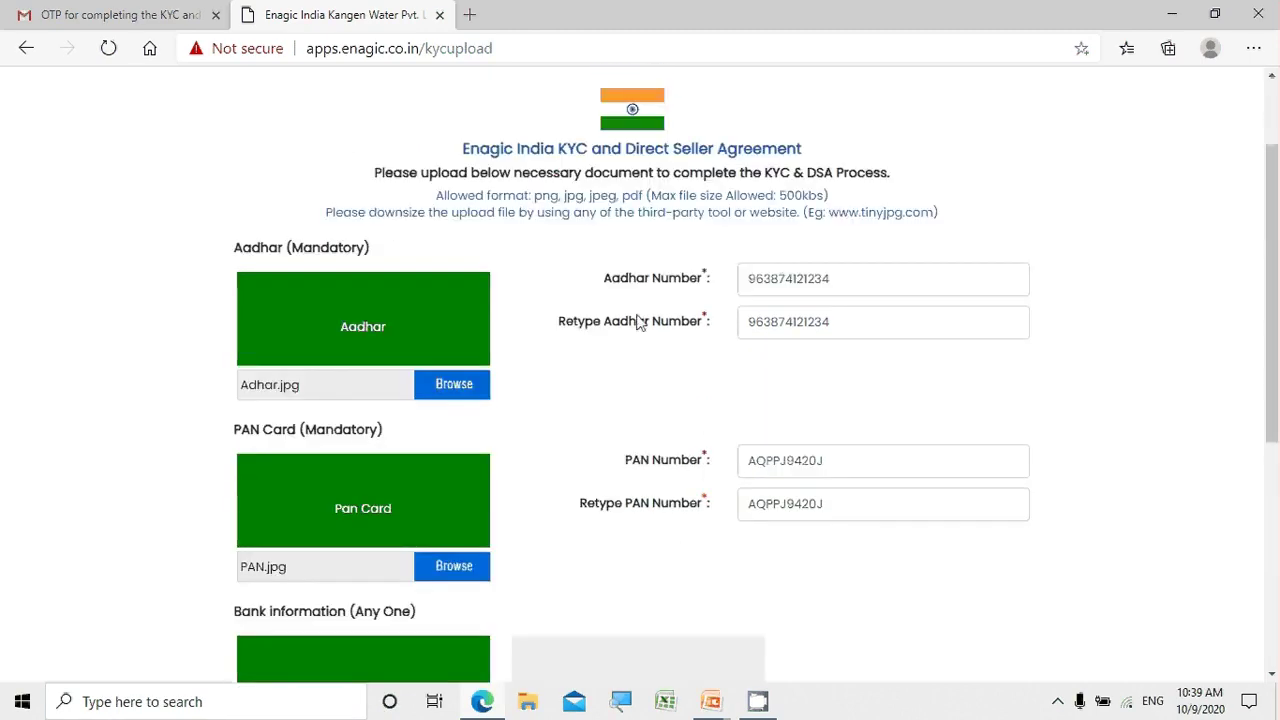
pyautogui.scroll(-2, 826, 394)
pyautogui.scroll(-3, 818, 443)
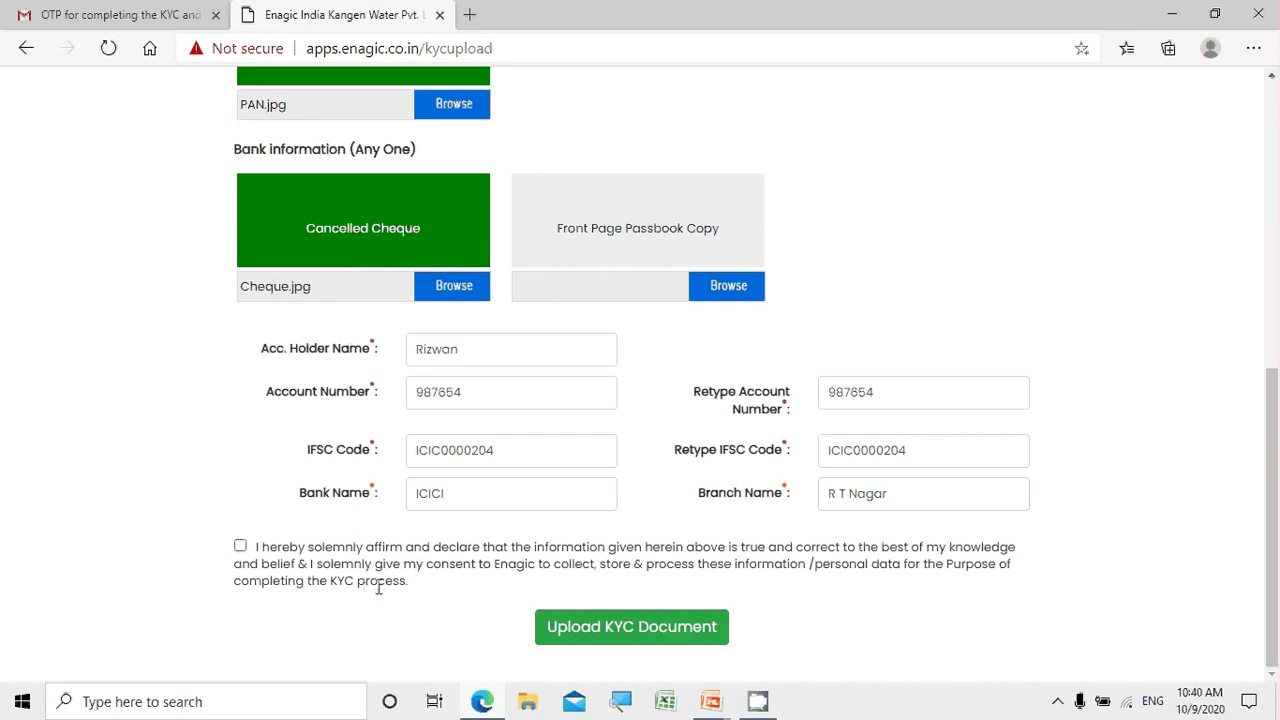
pyautogui.click(241, 548)
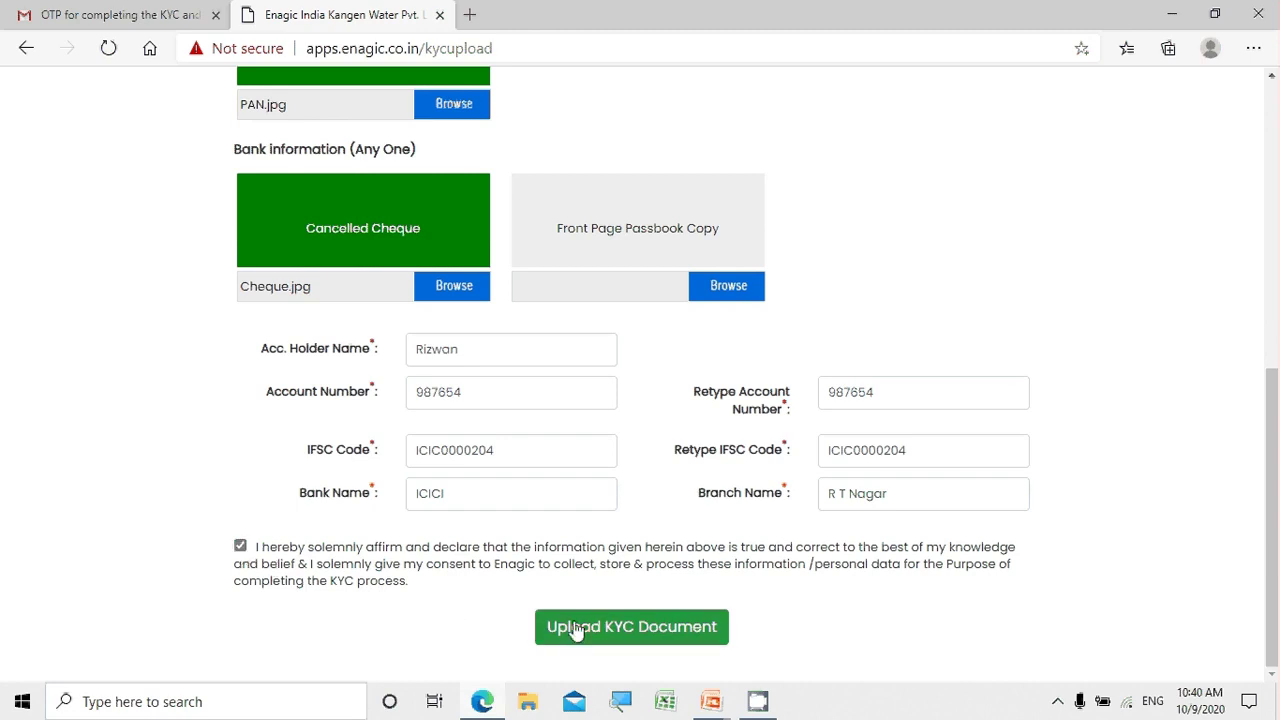
pyautogui.click(620, 633)
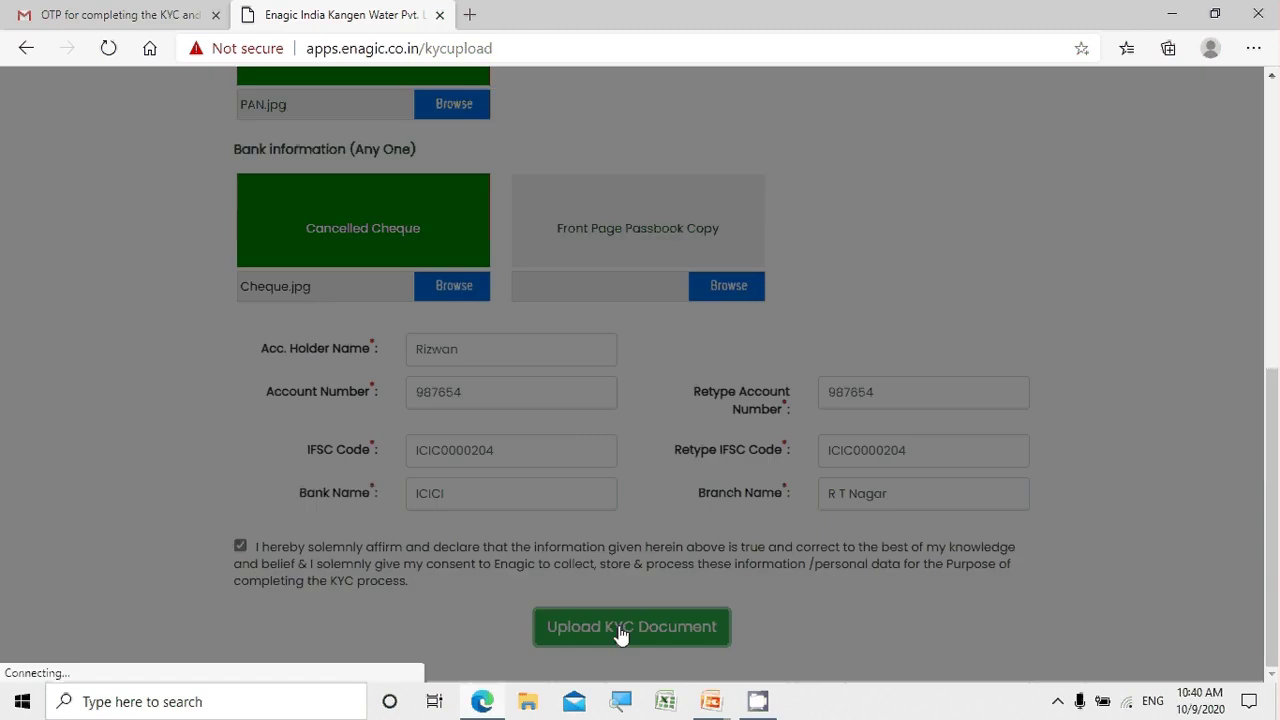
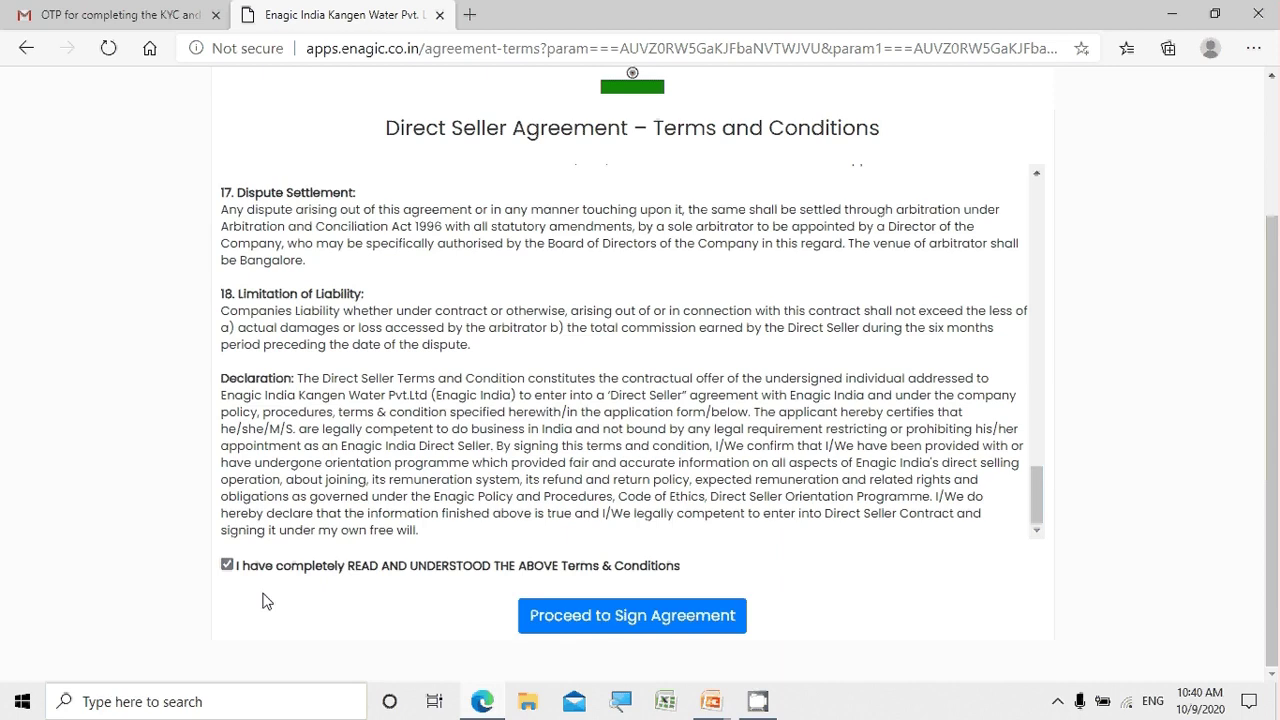
# Step: Confirm the terms were read and understood, then proceed to the Agreement signing page
pyautogui.click(598, 637)
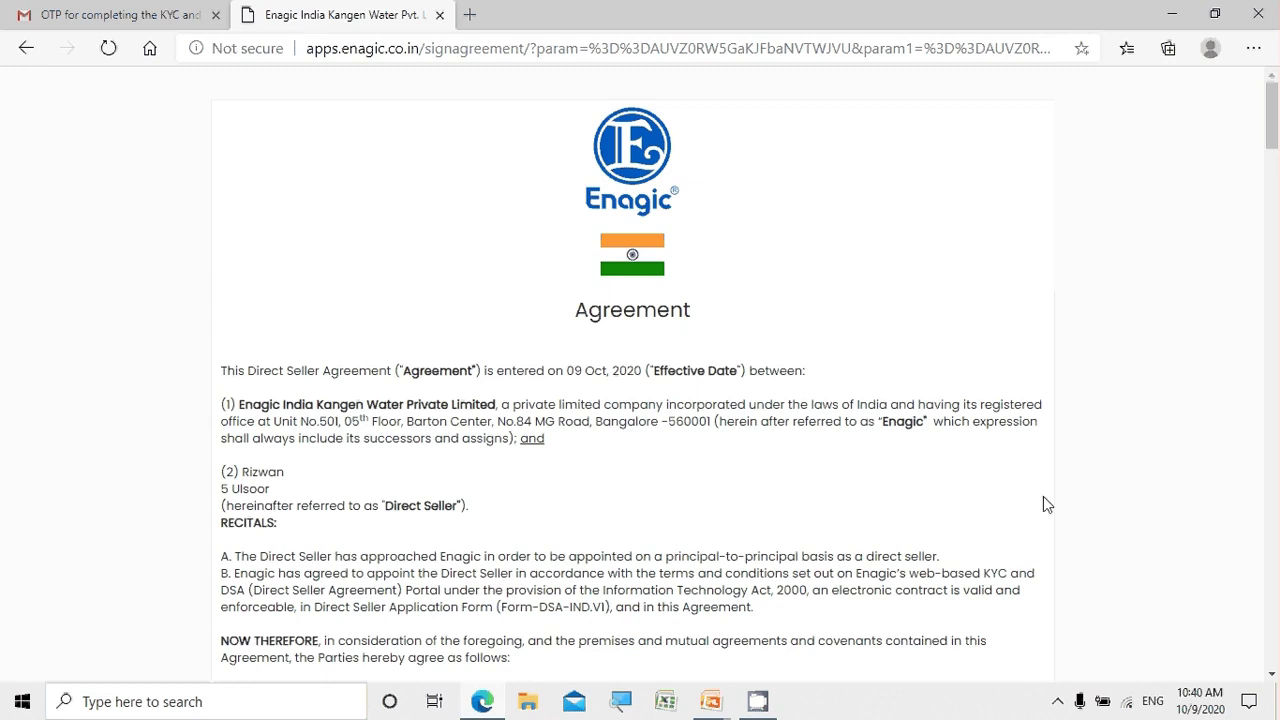
# Step: Read to the end of the Agreement, tick the self-signing consent, and open the signature dialog
pyautogui.scroll(-1, 1045, 504)
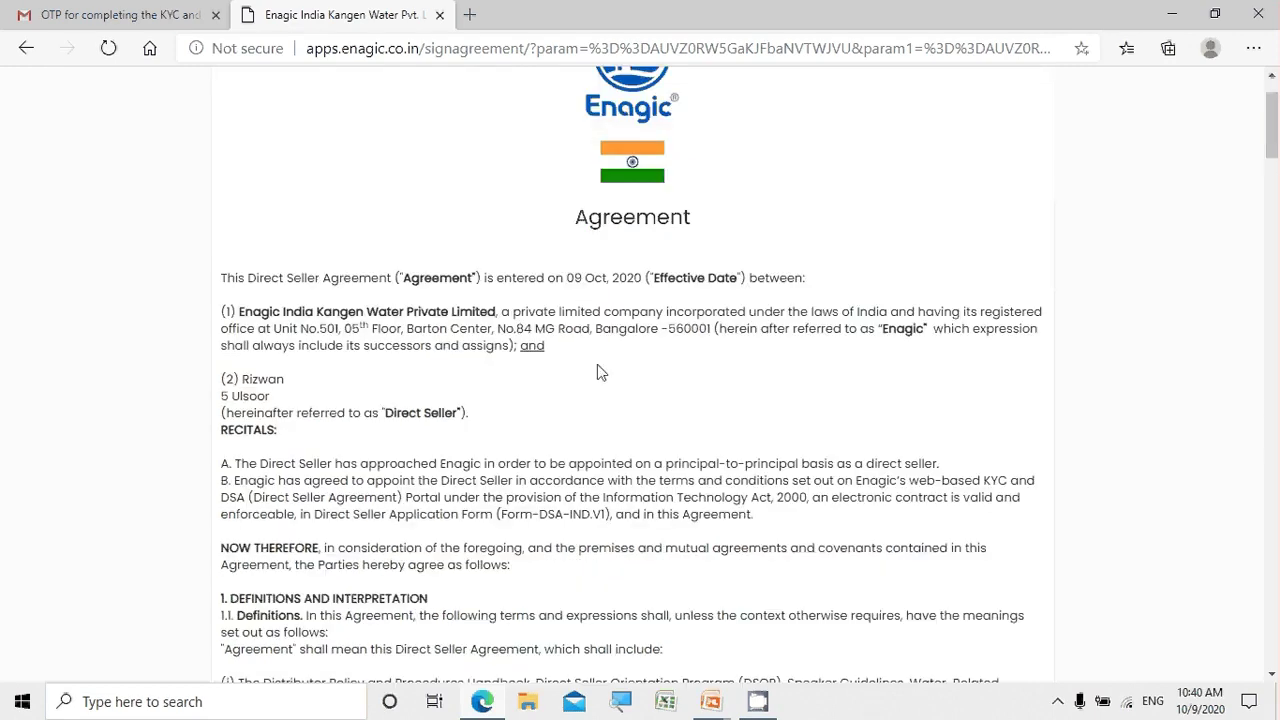
pyautogui.scroll(-2, 643, 442)
pyautogui.scroll(-10, 643, 442)
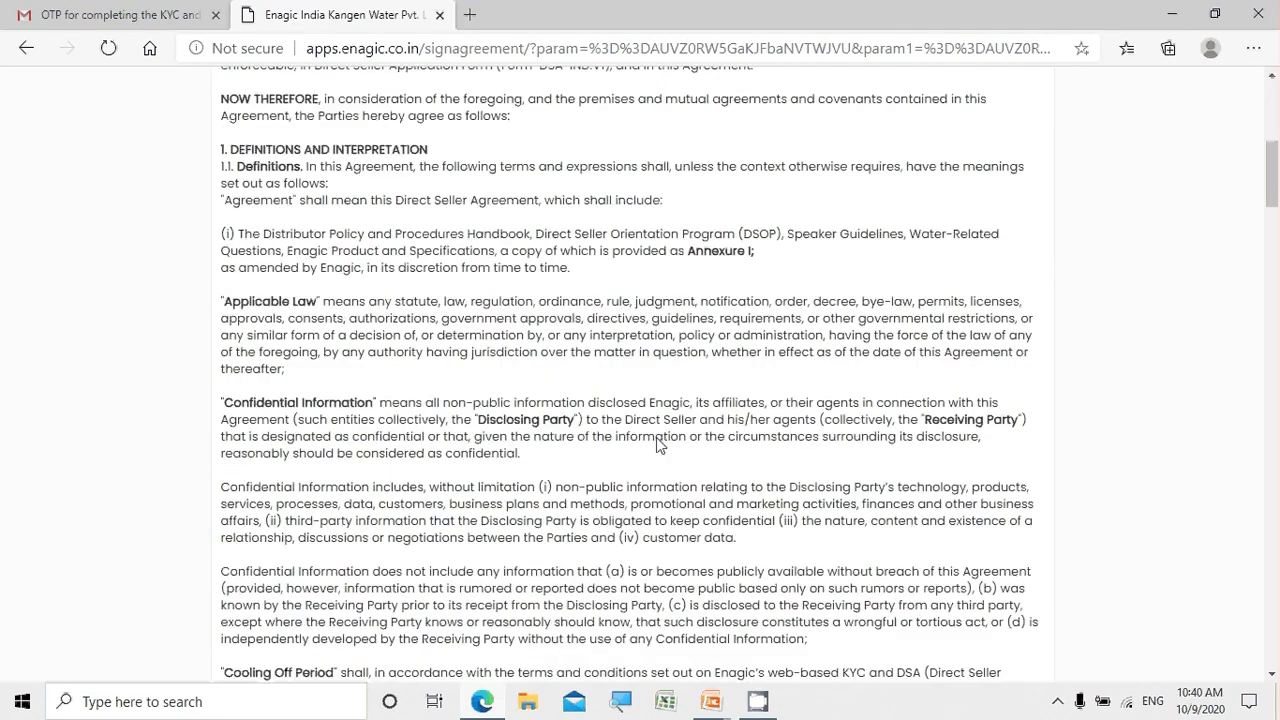
pyautogui.scroll(-15, 668, 432)
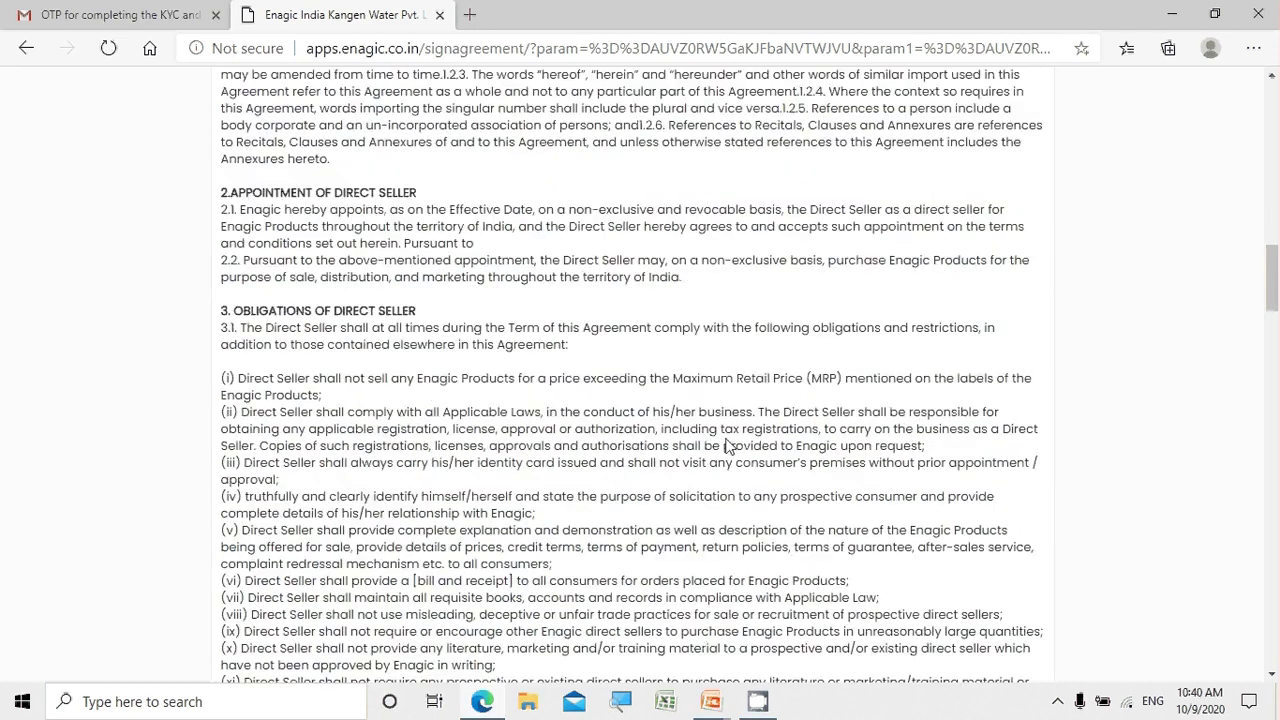
pyautogui.scroll(-15, 760, 471)
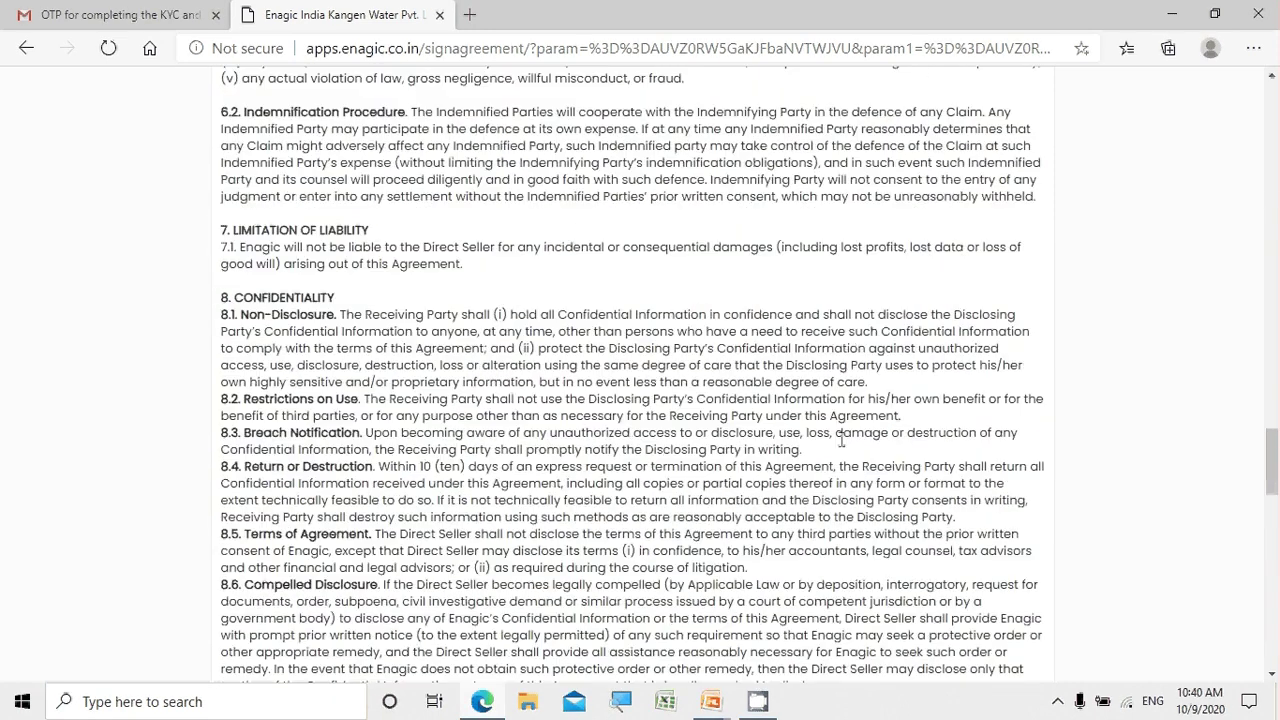
pyautogui.scroll(-15, 831, 423)
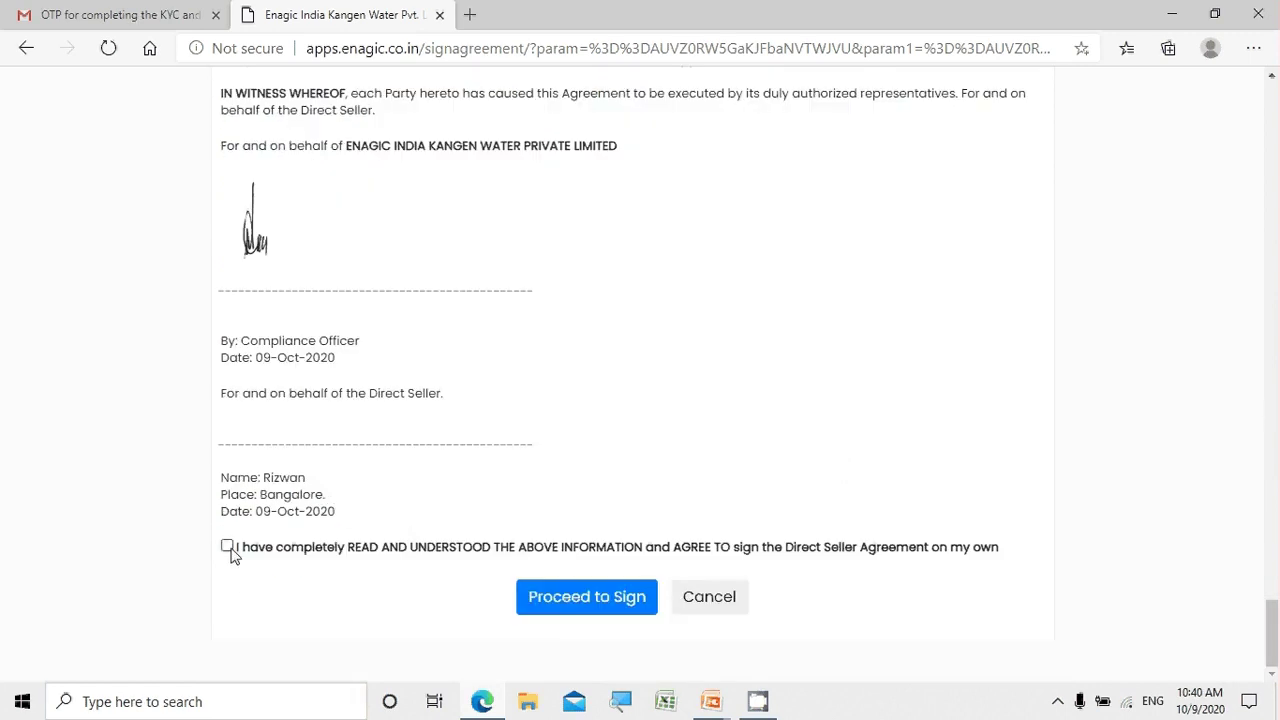
pyautogui.click(227, 547)
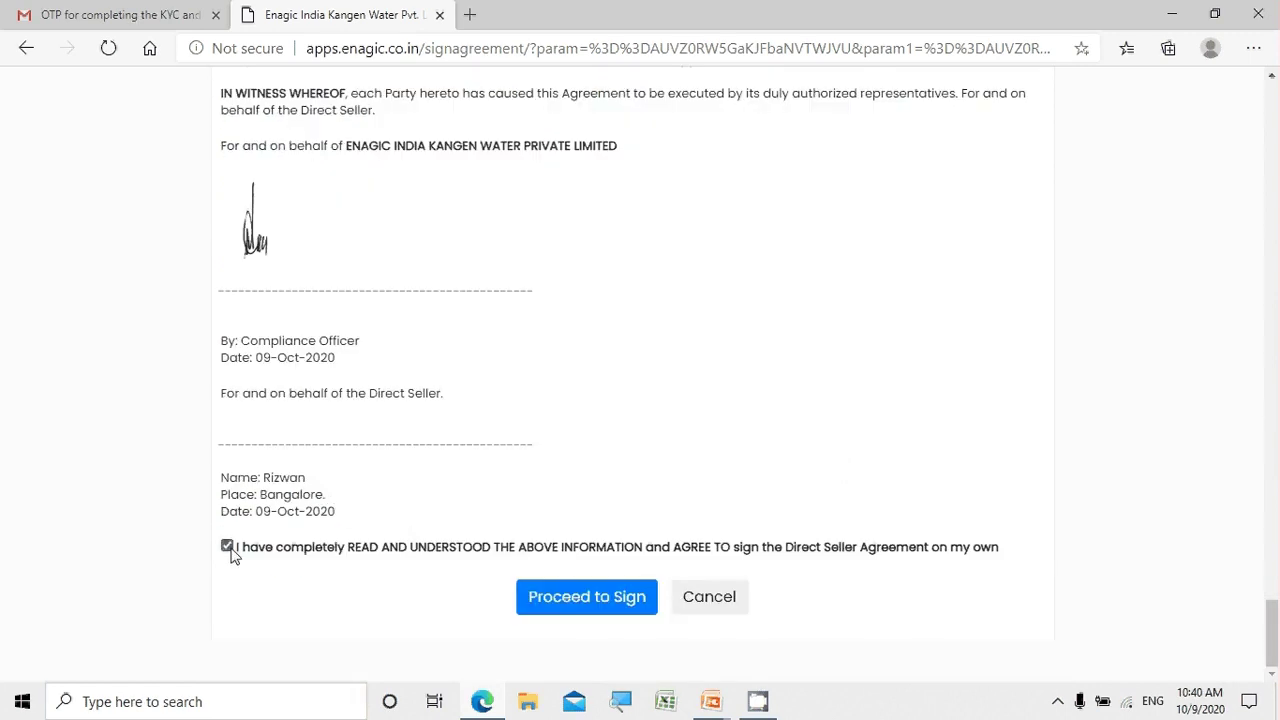
pyautogui.click(591, 606)
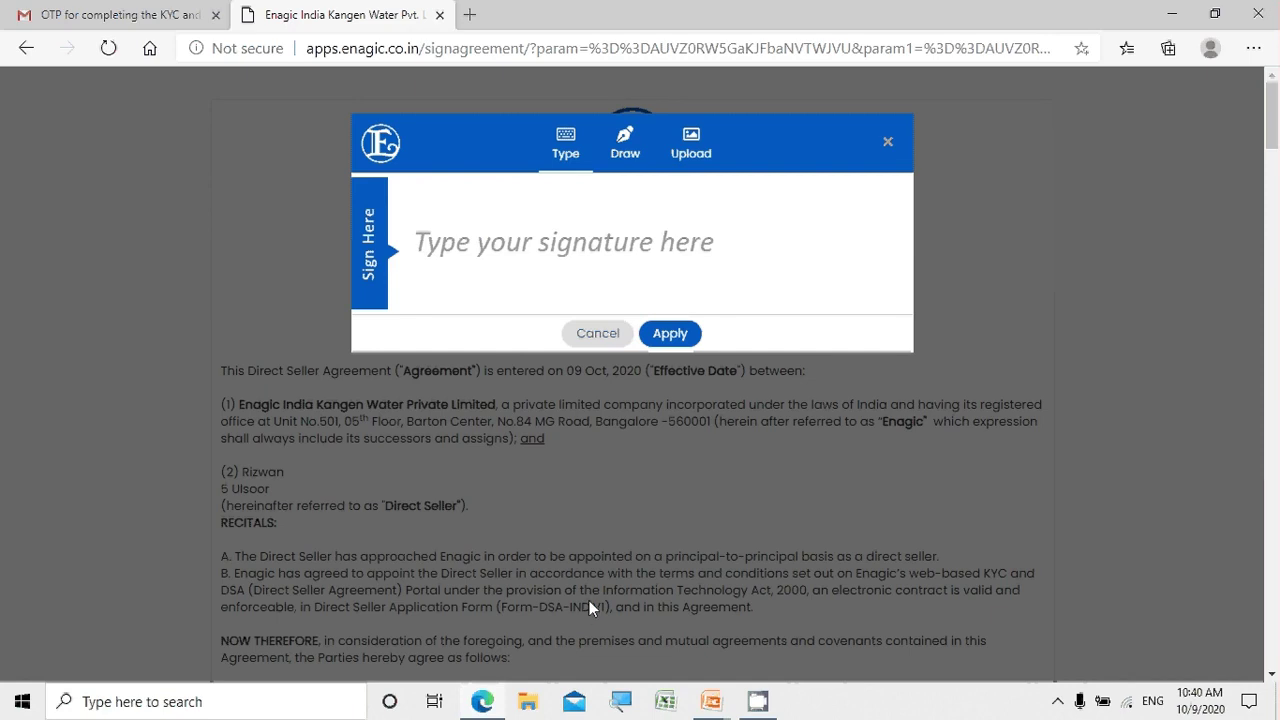
# Step: Try the typed, hand-drawn and image-upload signature options, returning to typed
pyautogui.click(557, 260)
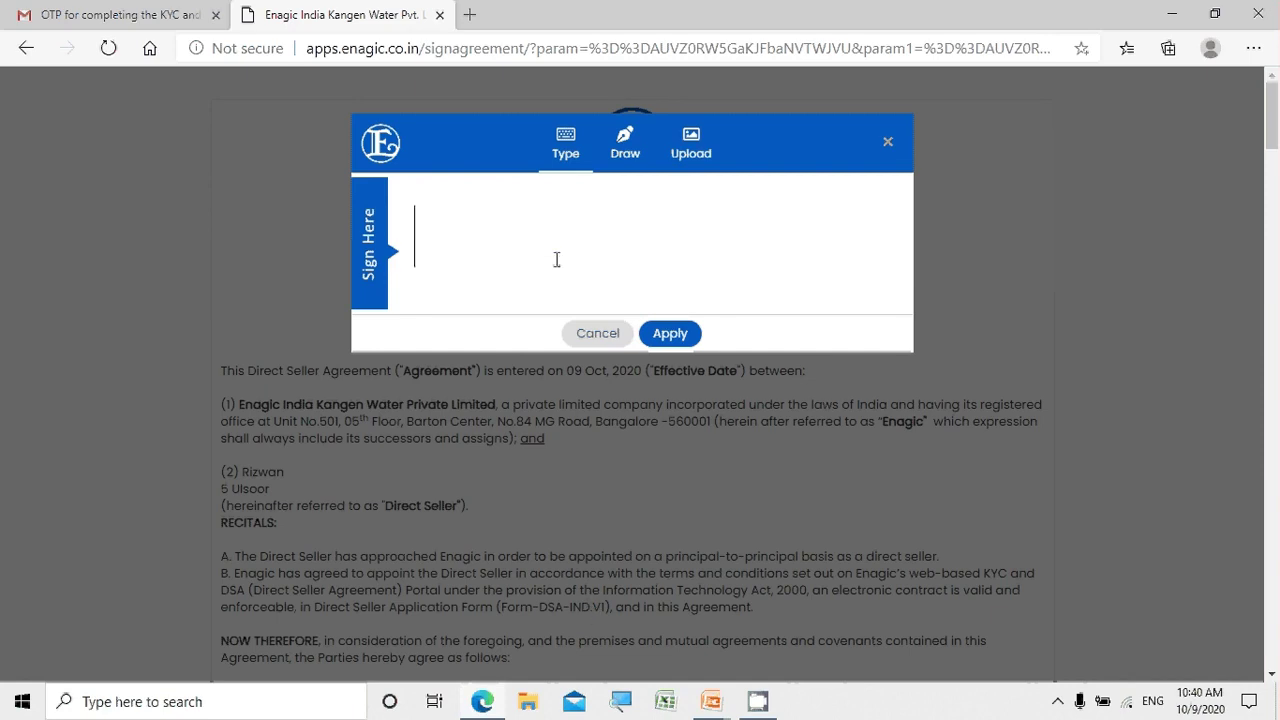
pyautogui.write('Rizwan')
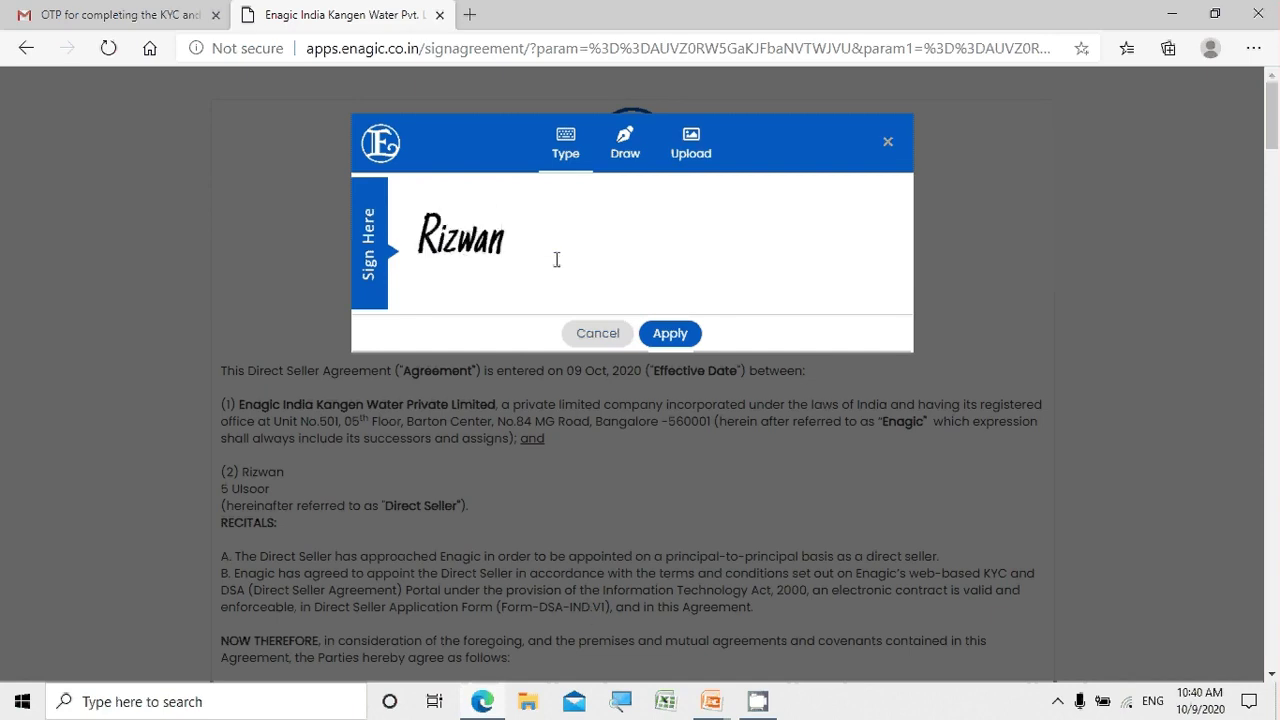
pyautogui.click(625, 142)
pyautogui.moveTo(473, 226); pyautogui.dragTo(577, 246)
pyautogui.click(695, 160)
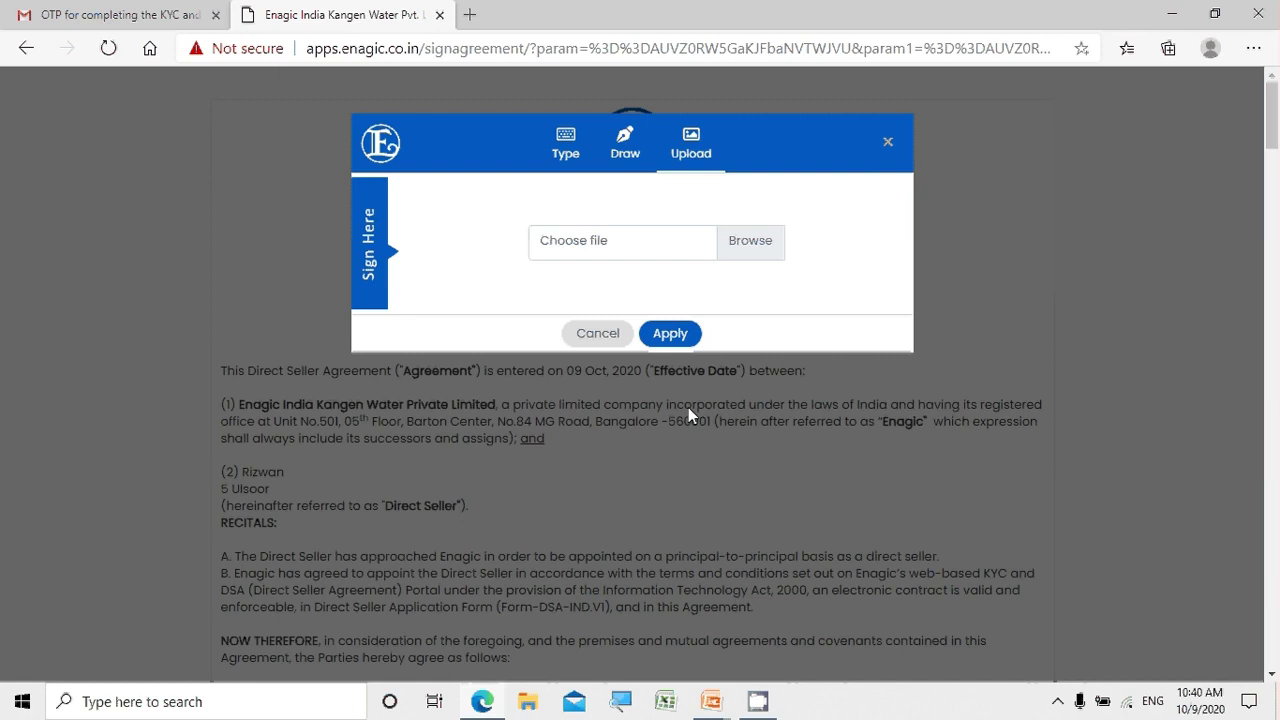
pyautogui.click(586, 418)
pyautogui.click(563, 160)
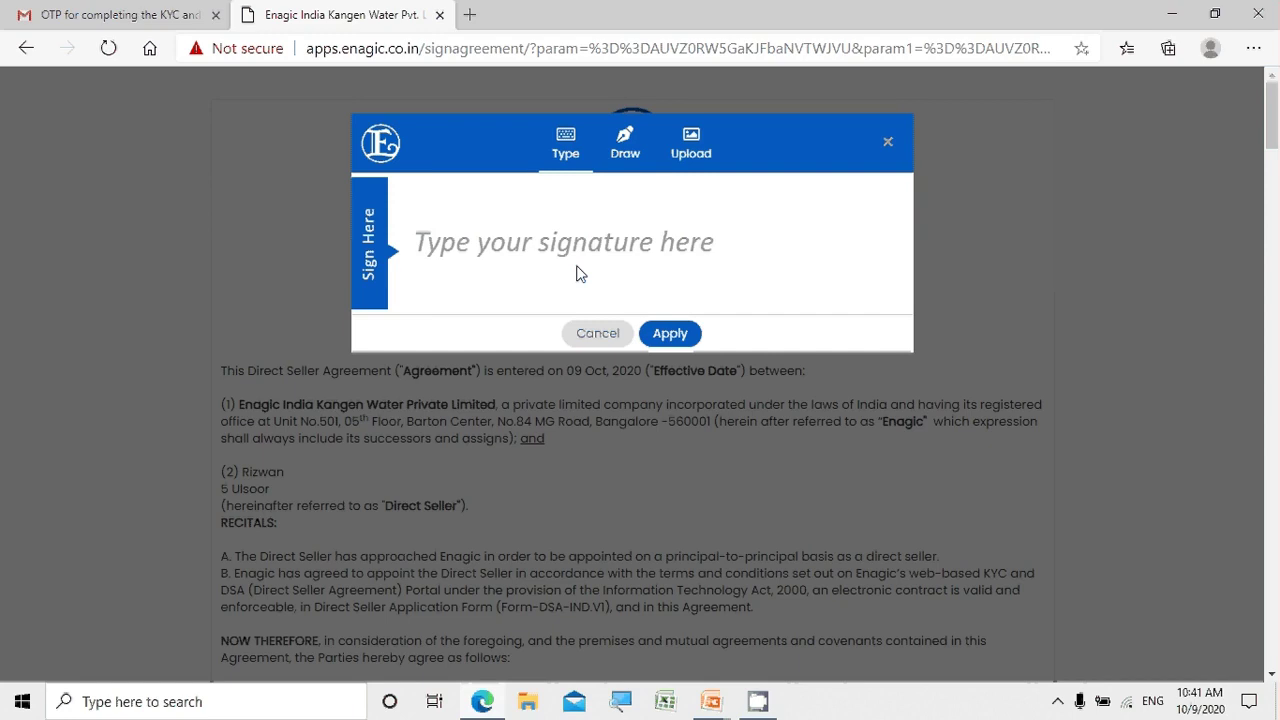
# Step: Apply a typed signature of the seller's name, then discard it and reopen signing
pyautogui.click(583, 243)
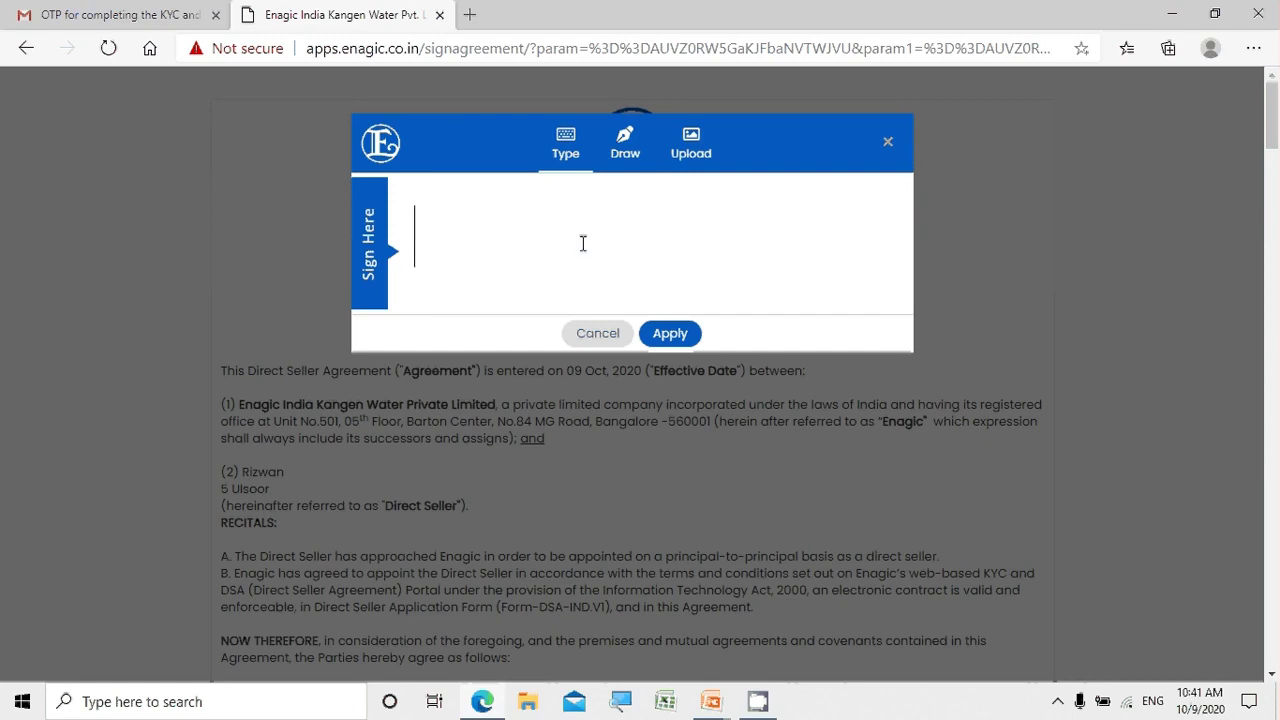
pyautogui.write('Rizwan')
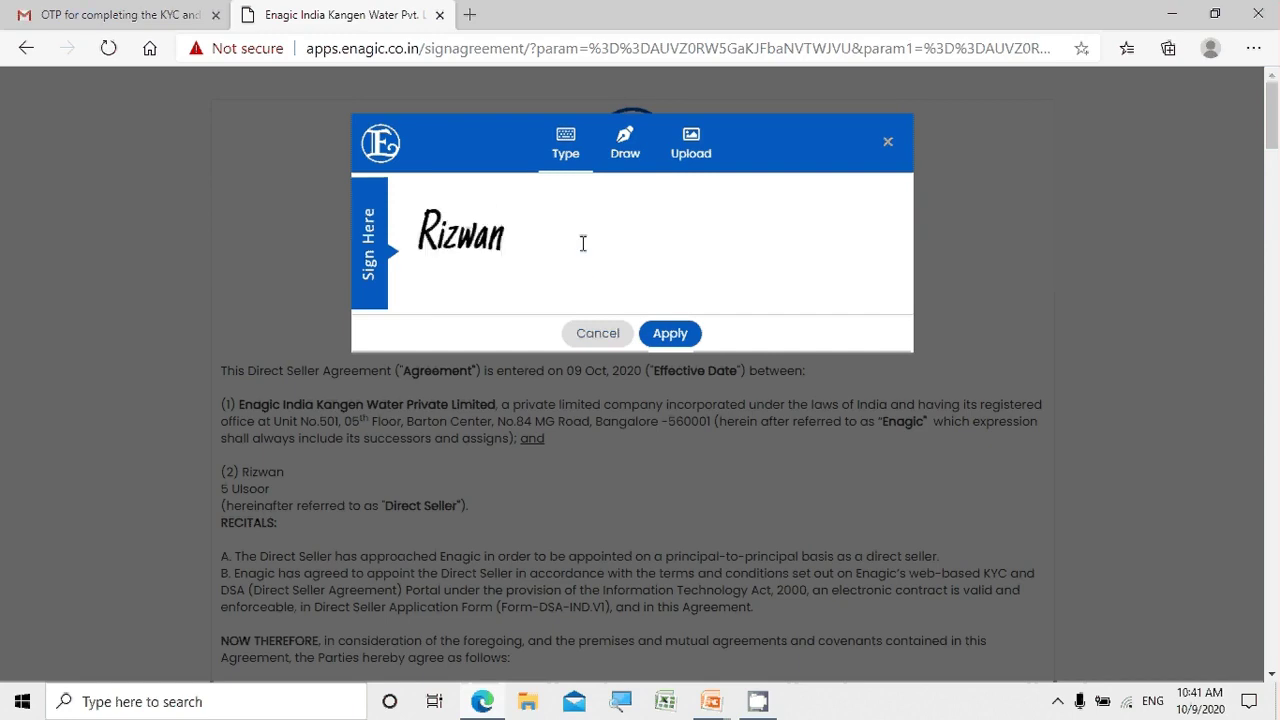
pyautogui.click(652, 344)
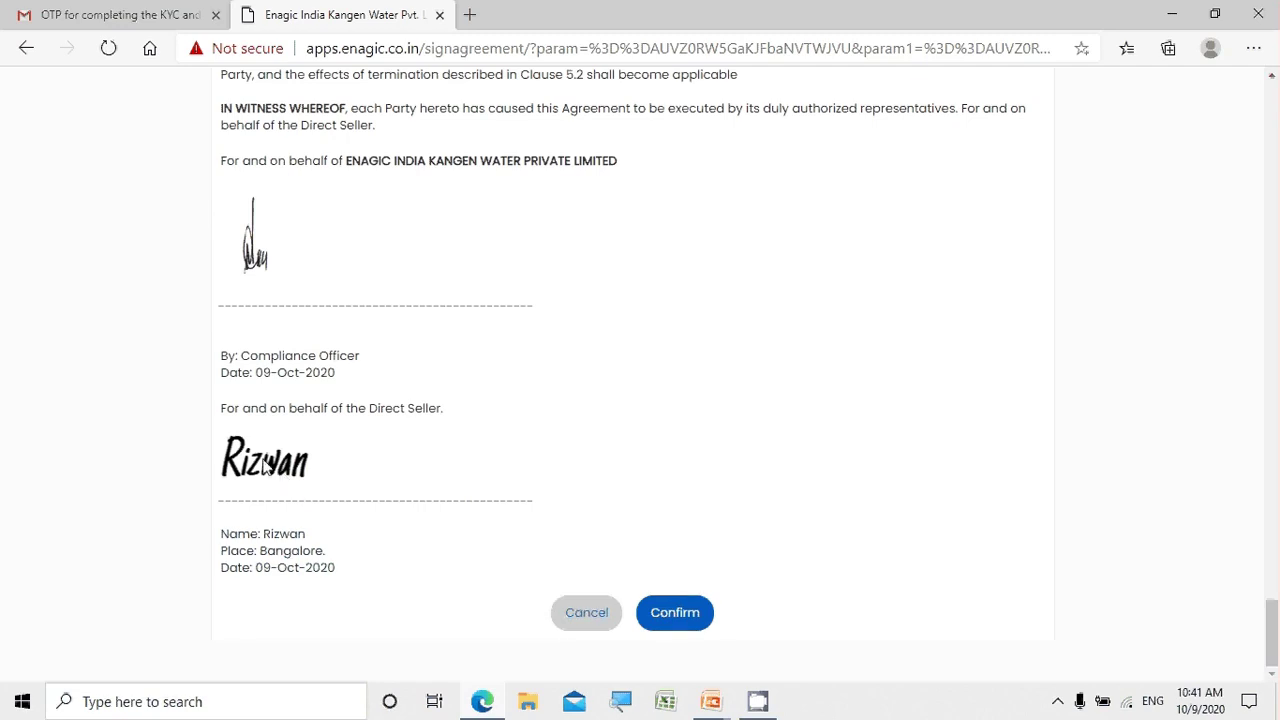
pyautogui.click(600, 622)
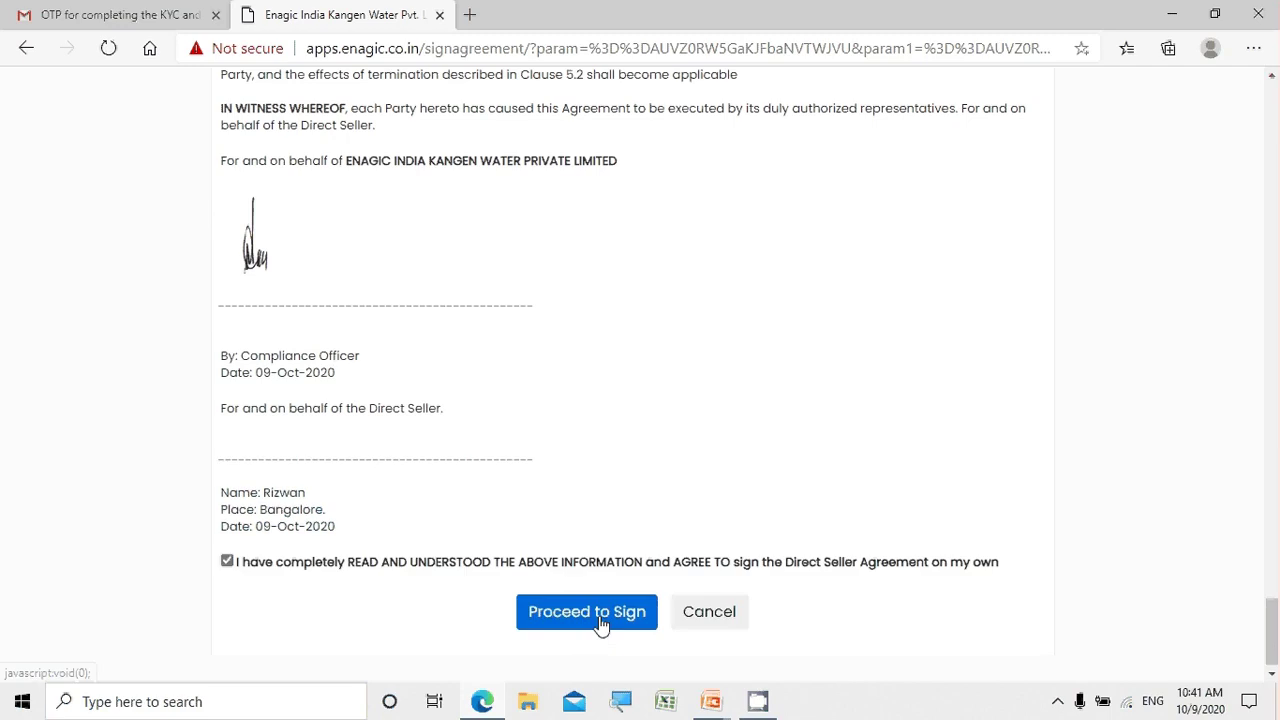
pyautogui.click(600, 622)
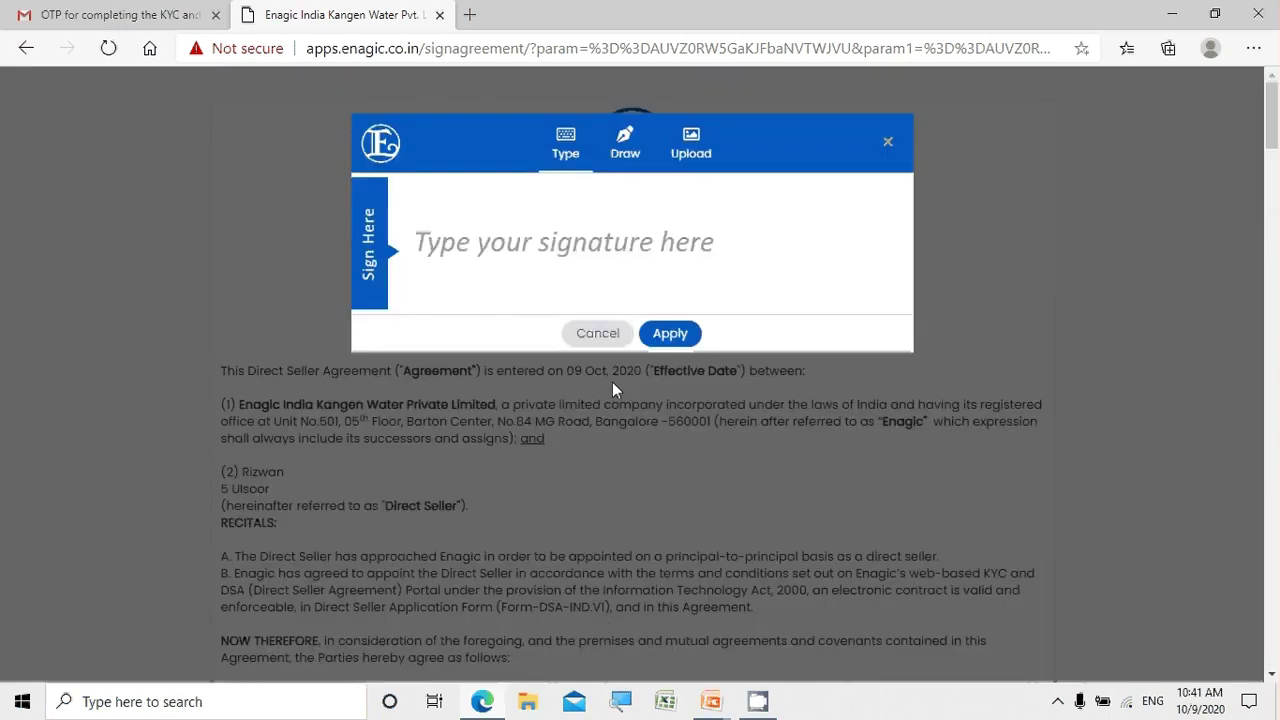
# Step: Re-apply the seller's typed-name signature and confirm the signed agreement
pyautogui.click(590, 250)
pyautogui.write('Riz')
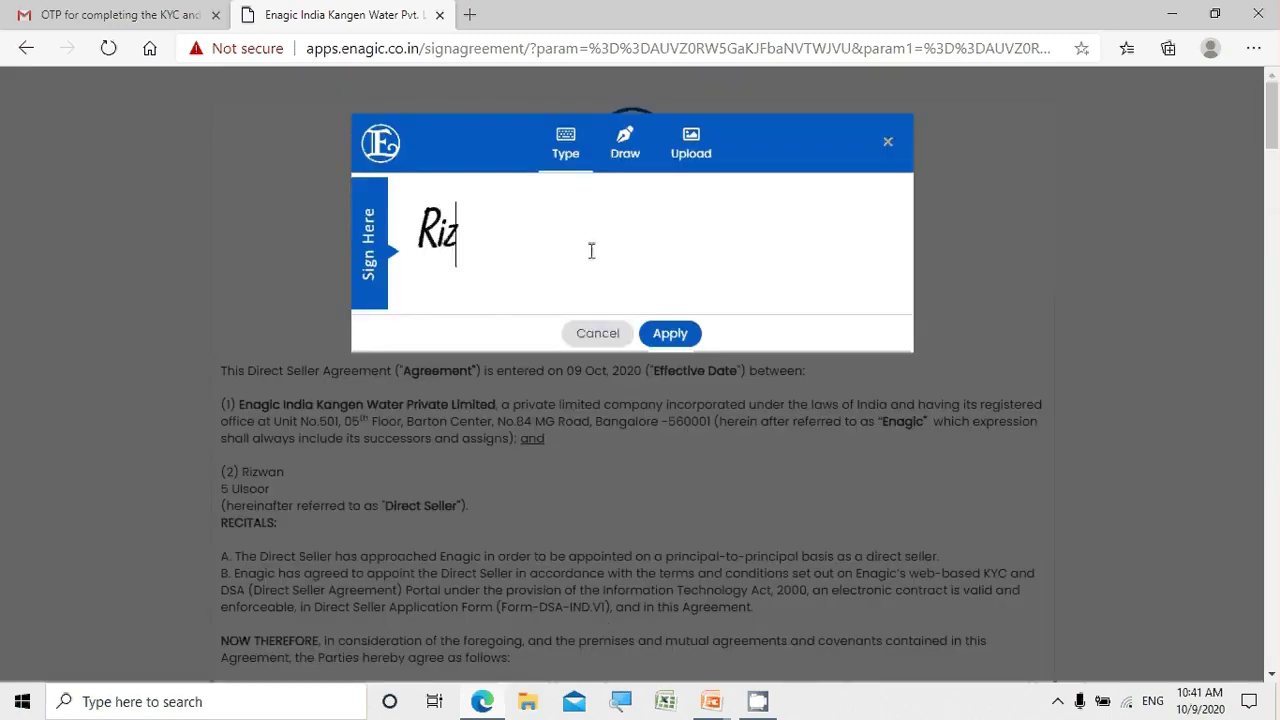
pyautogui.write('wan')
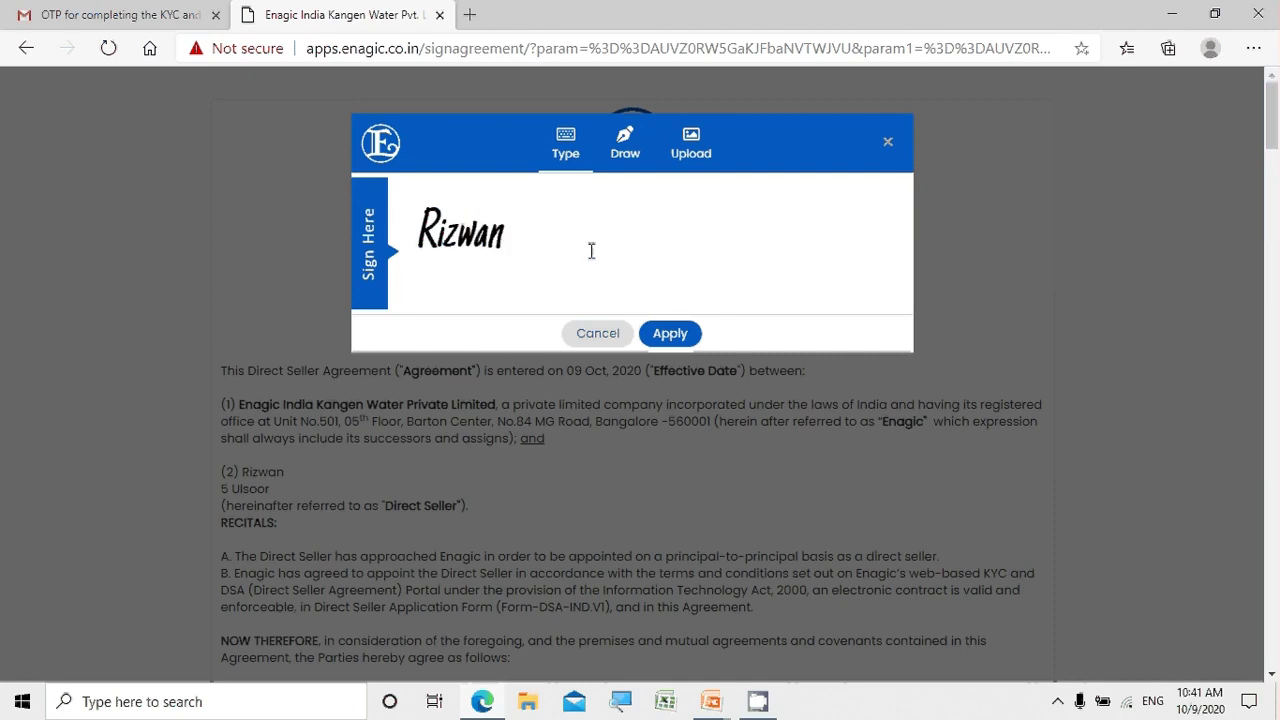
pyautogui.click(670, 334)
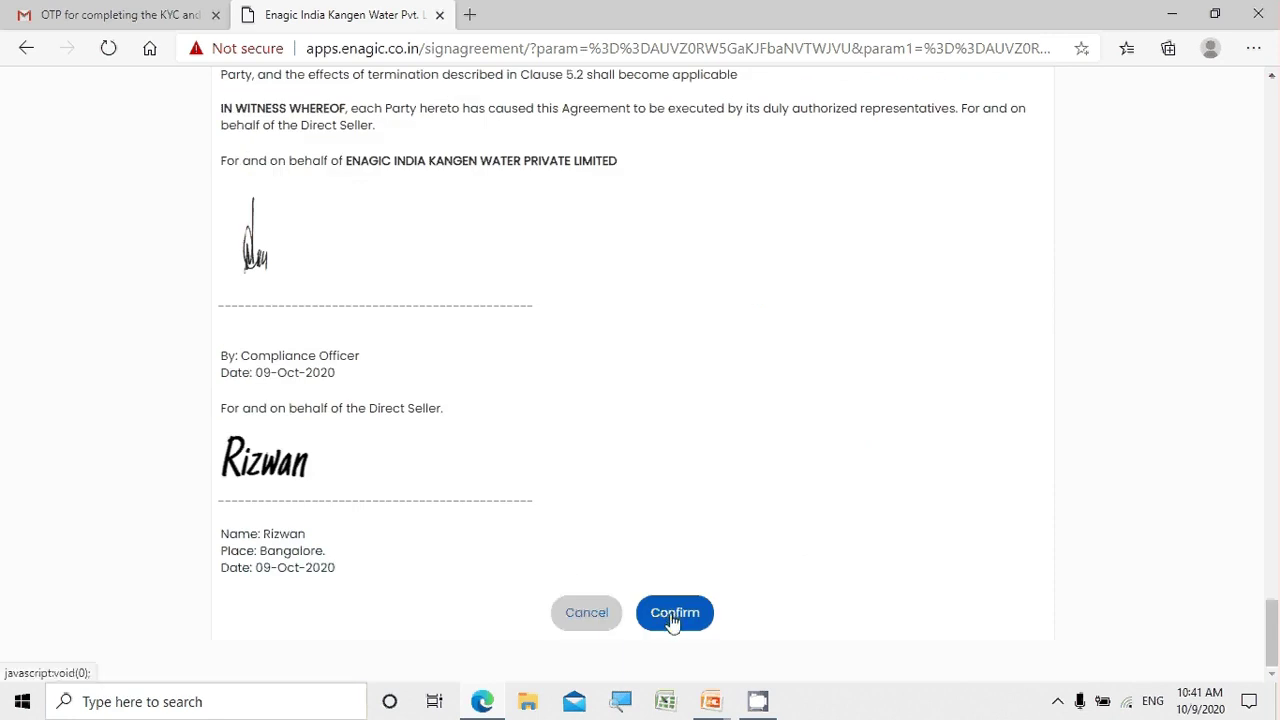
pyautogui.click(673, 618)
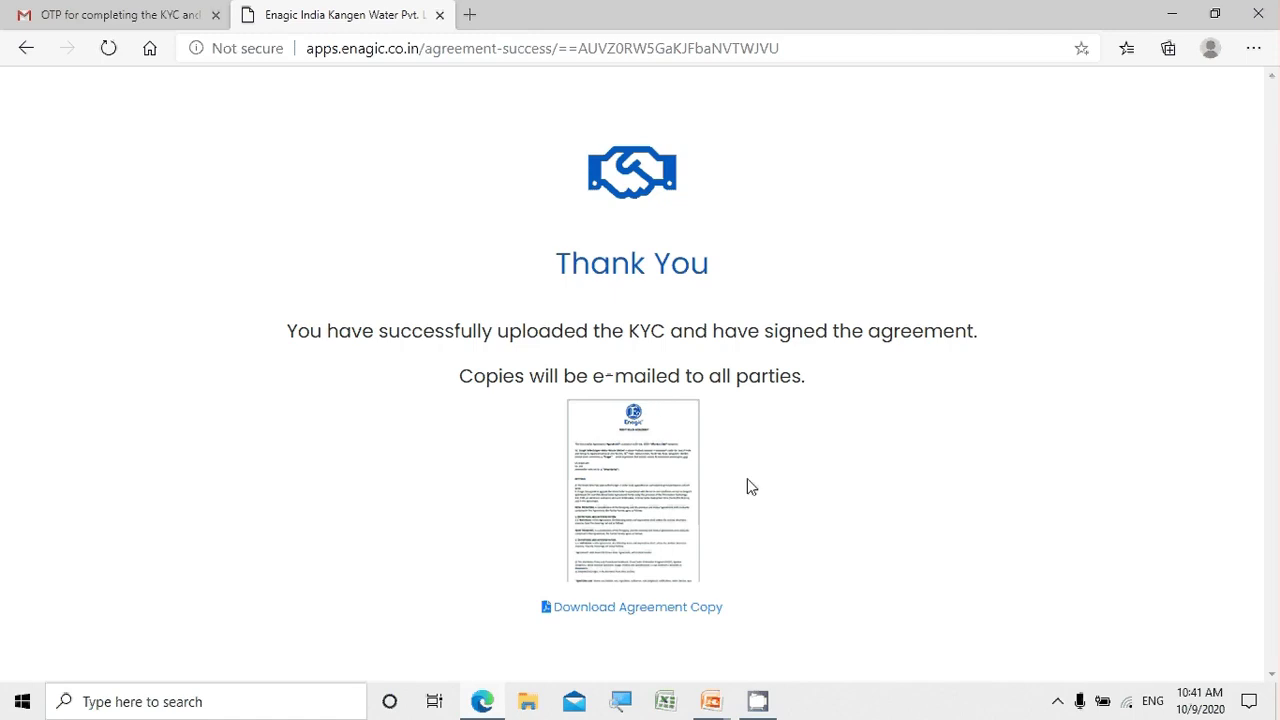
# Step: Open the signed agreement copy as a PDF from the Thank You page
pyautogui.click(674, 612)
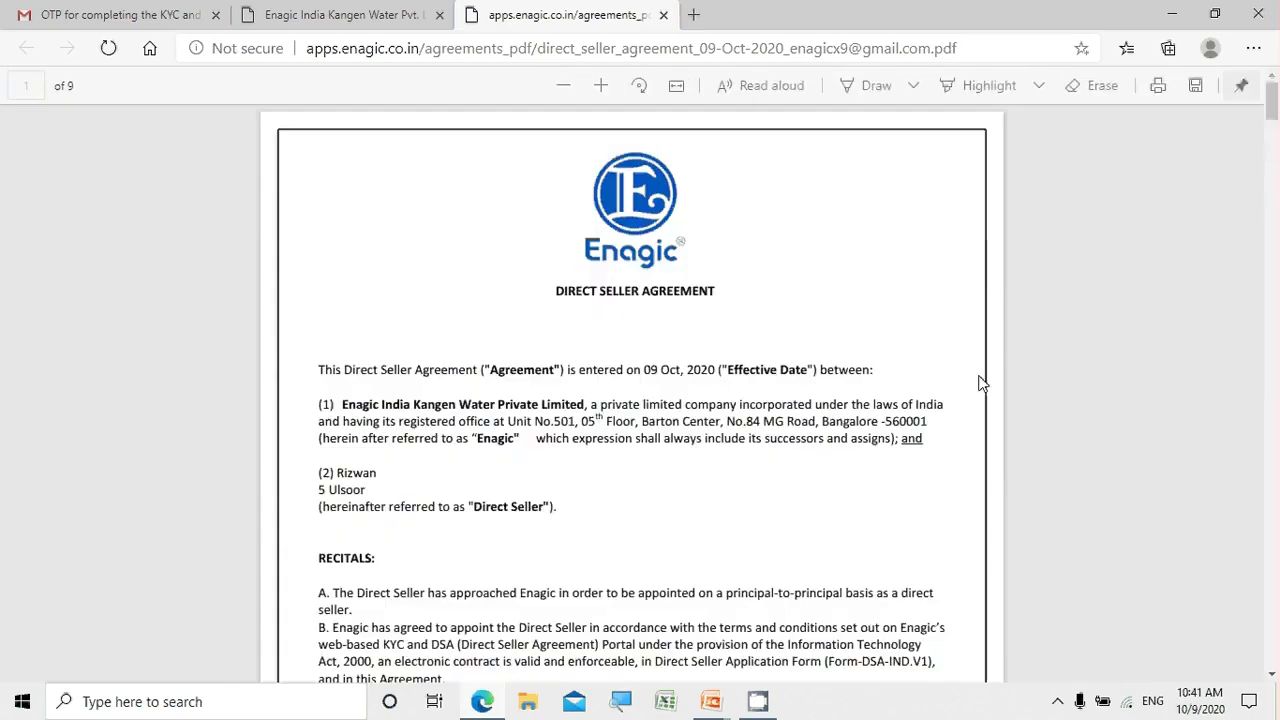
# Step: Scroll the 9-page signed agreement PDF down to the signed Annexure I, then return to Gmail
pyautogui.scroll(-8, 995, 369)
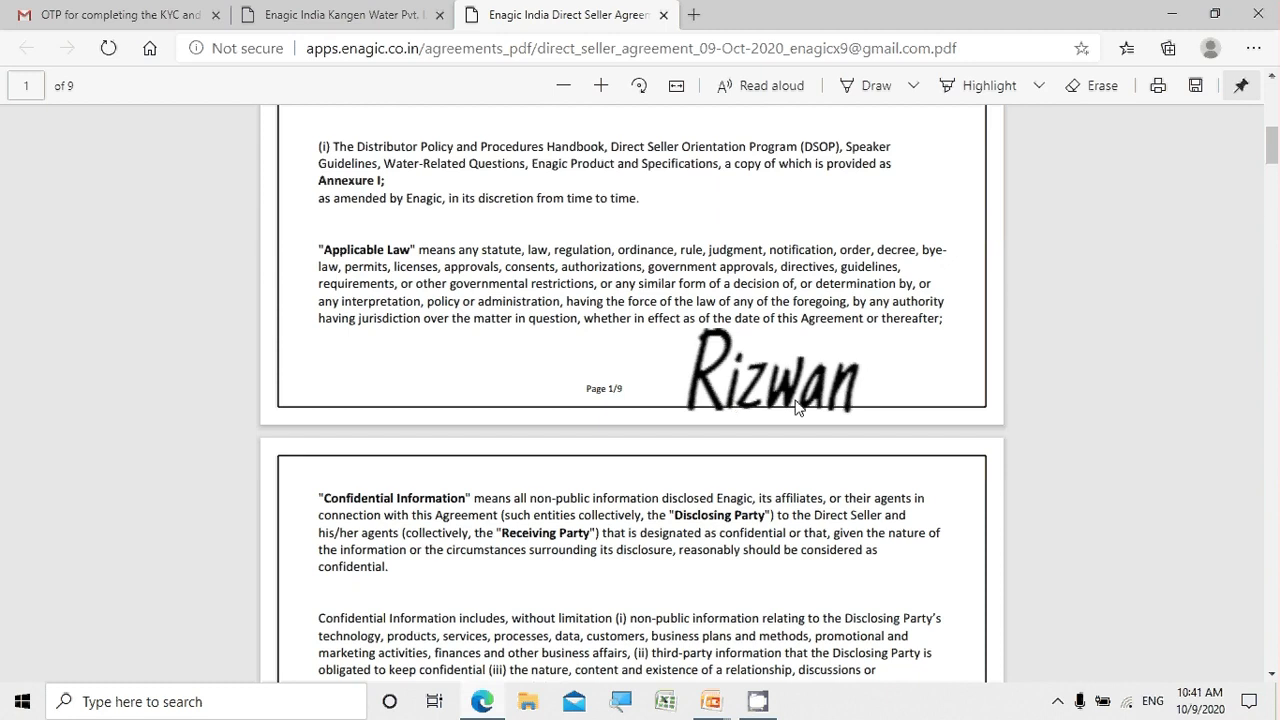
pyautogui.scroll(-4, 922, 405)
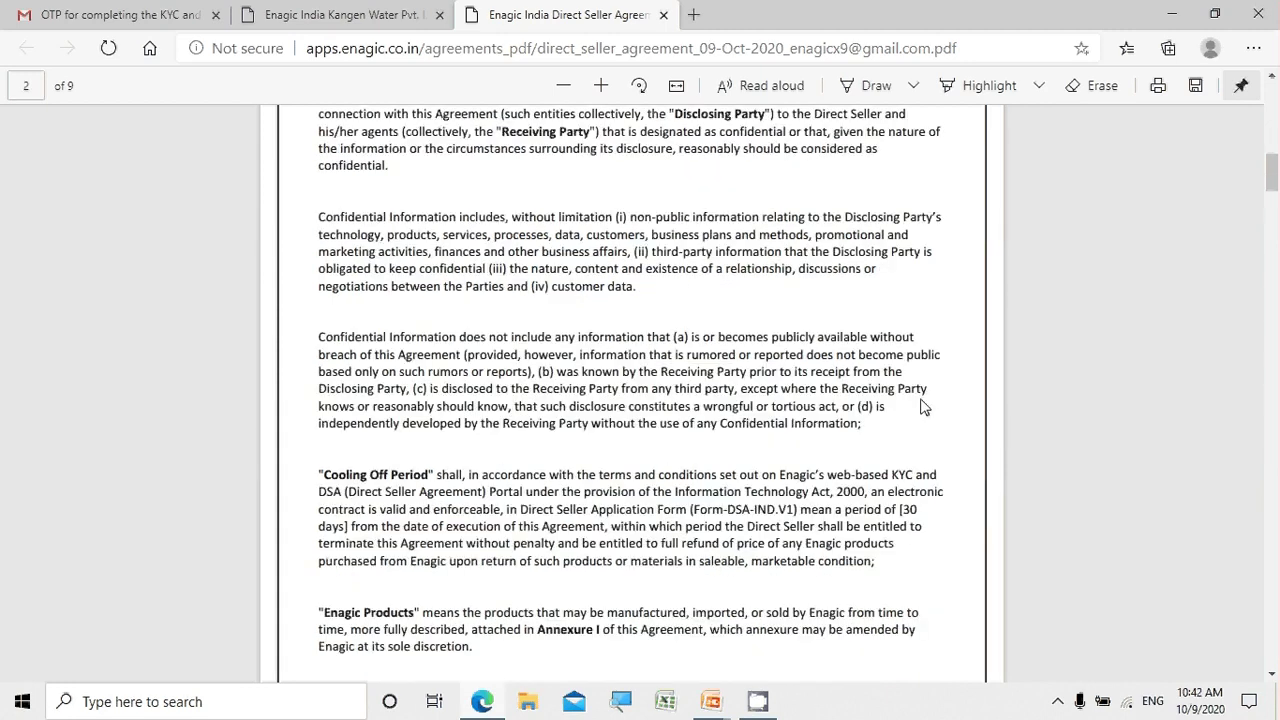
pyautogui.scroll(-15, 922, 405)
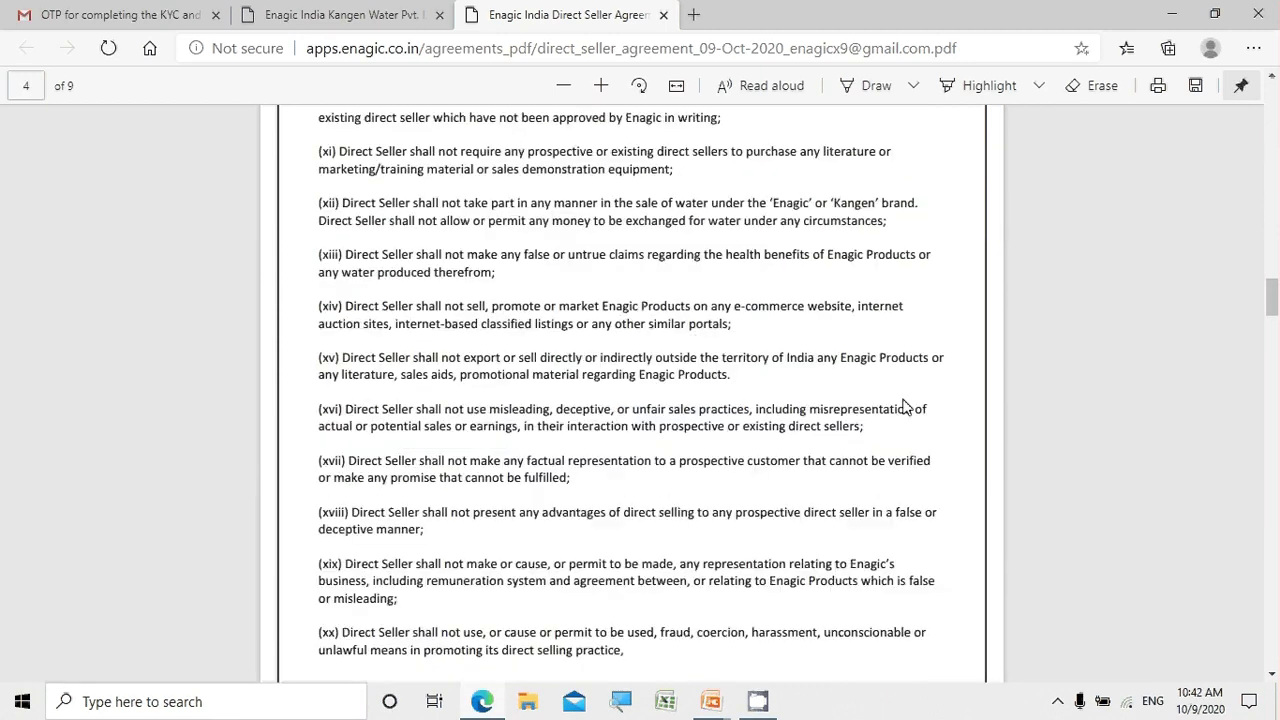
pyautogui.scroll(-3, 903, 400)
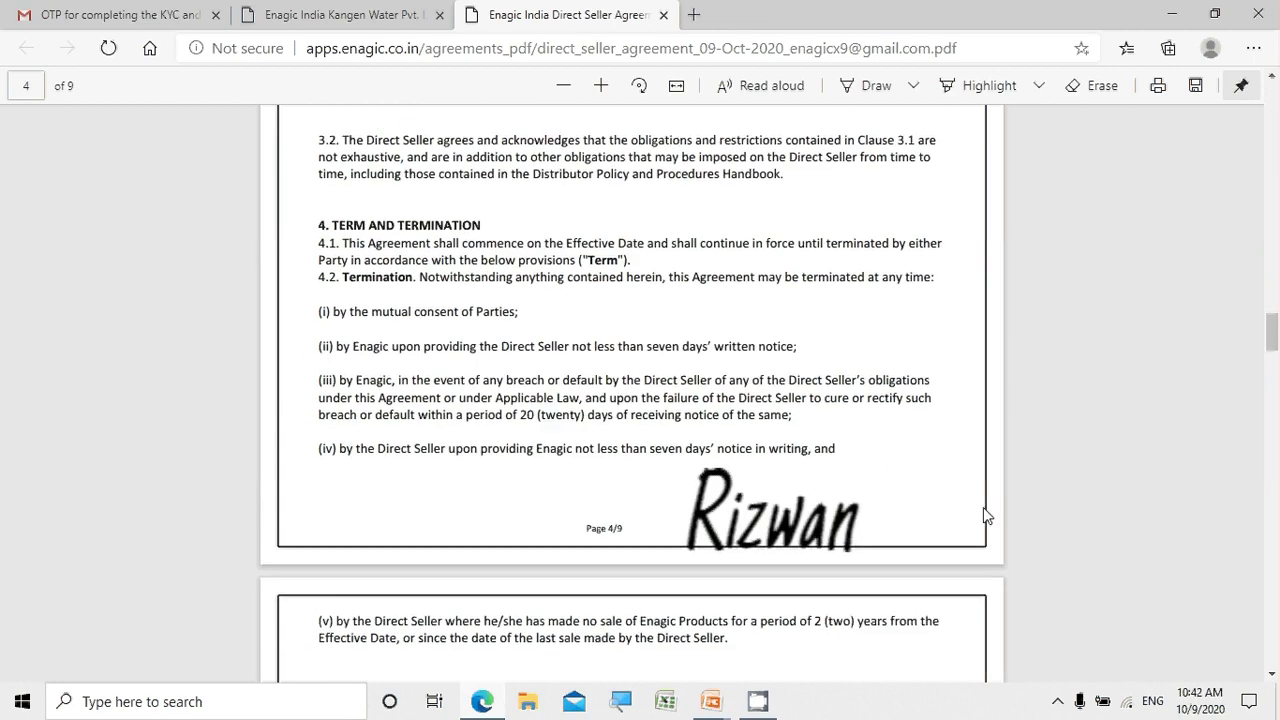
pyautogui.scroll(-15, 880, 508)
pyautogui.scroll(-8, 855, 503)
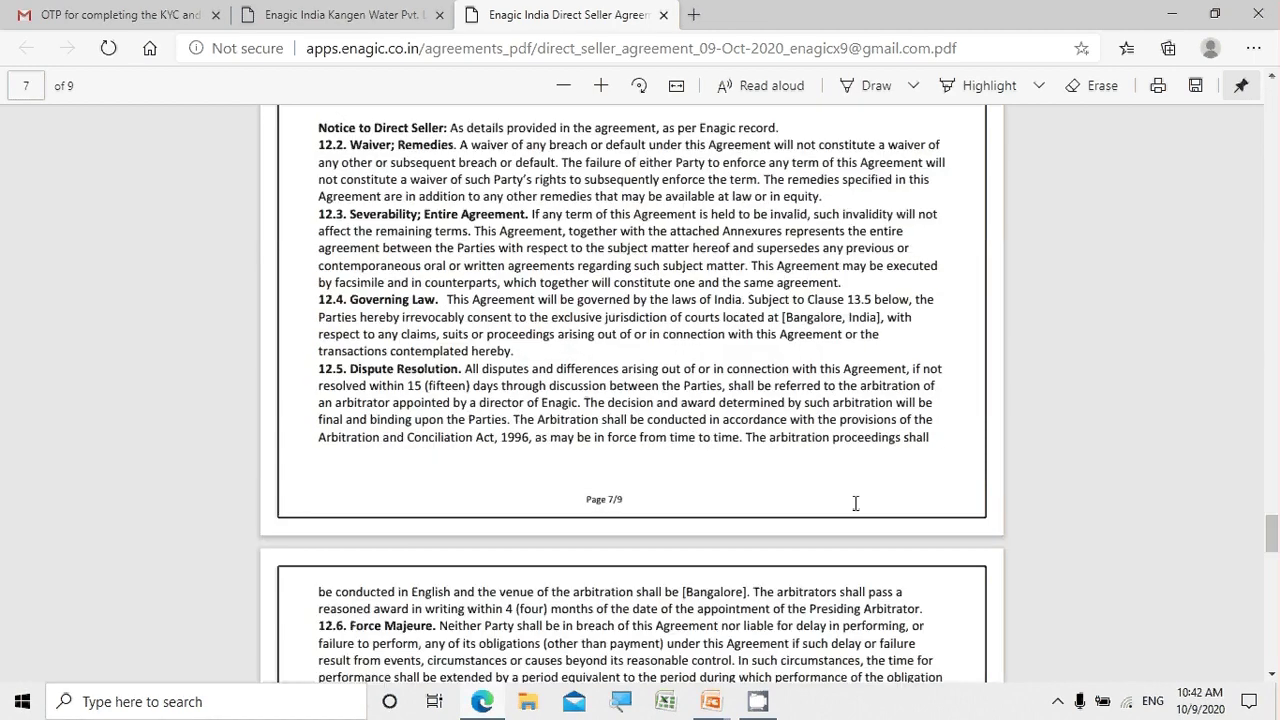
pyautogui.scroll(-6, 509, 391)
pyautogui.scroll(-10, 734, 360)
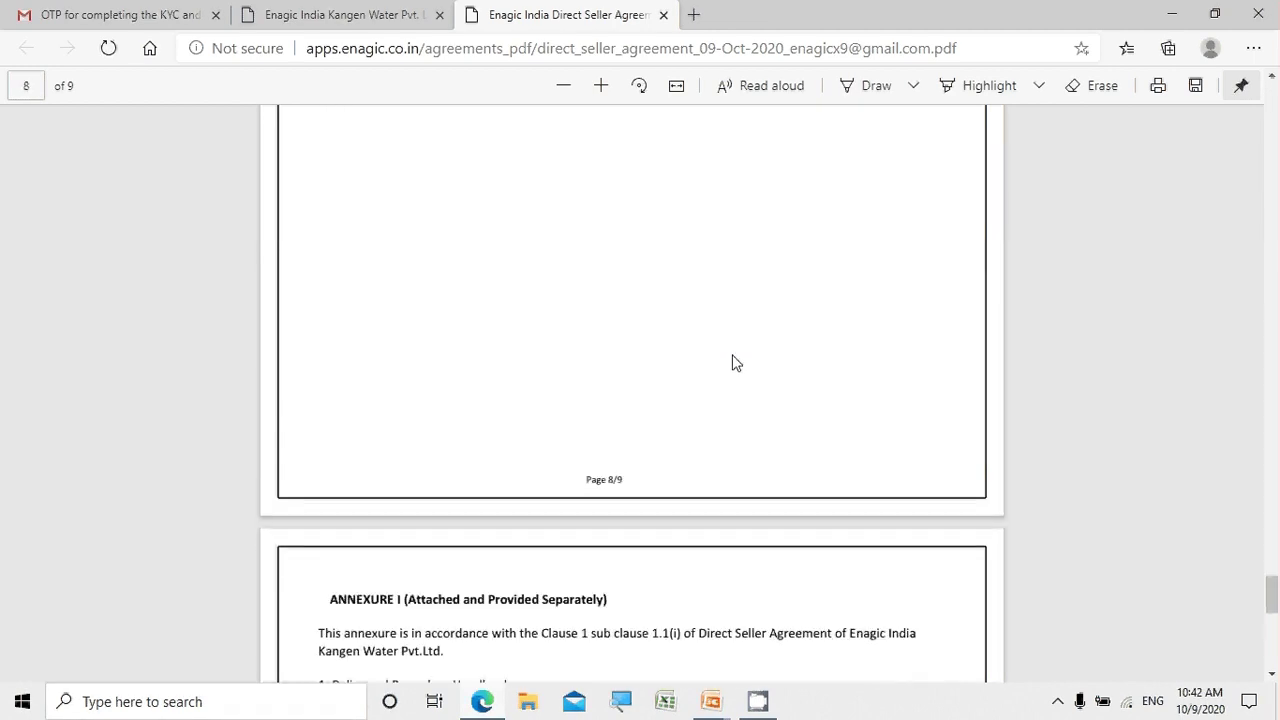
pyautogui.scroll(1, 700, 357)
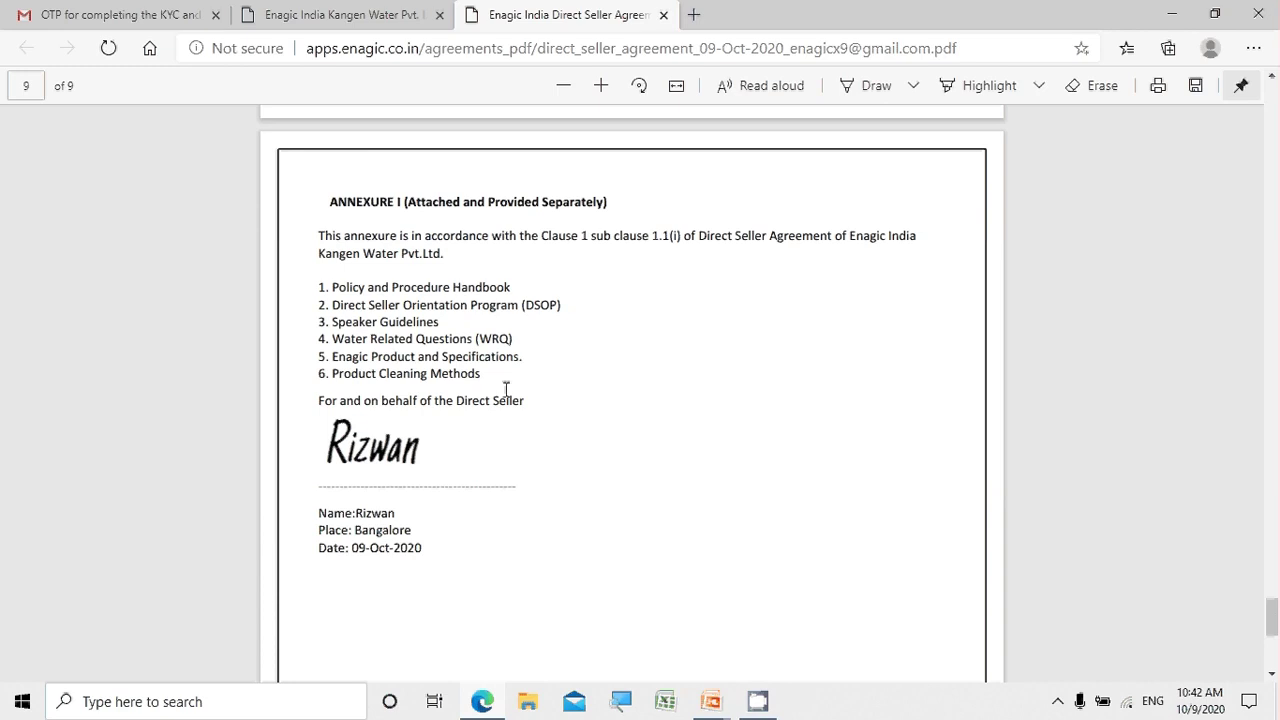
pyautogui.scroll(-5, 660, 428)
pyautogui.scroll(5, 662, 430)
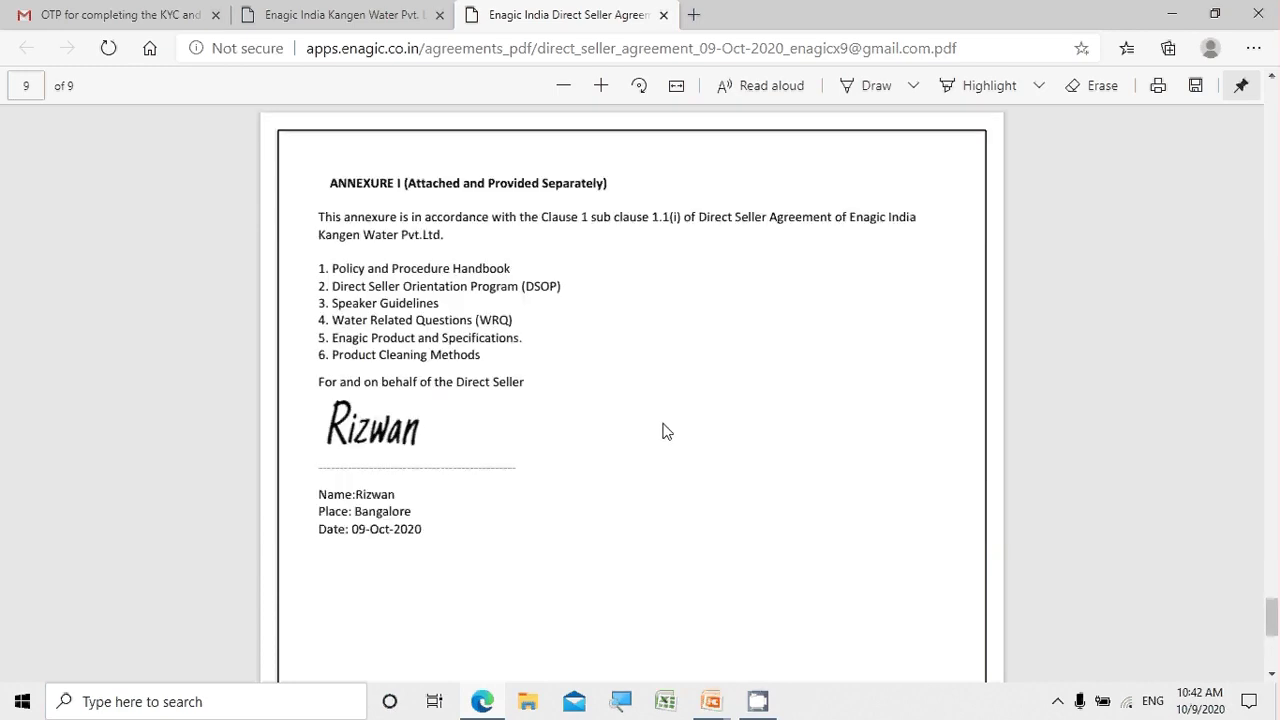
pyautogui.click(189, 25)
# Step: Open the top Direct Seller Agreement email and review its body and PDF and Annexure 1 attachments
pyautogui.click(263, 152)
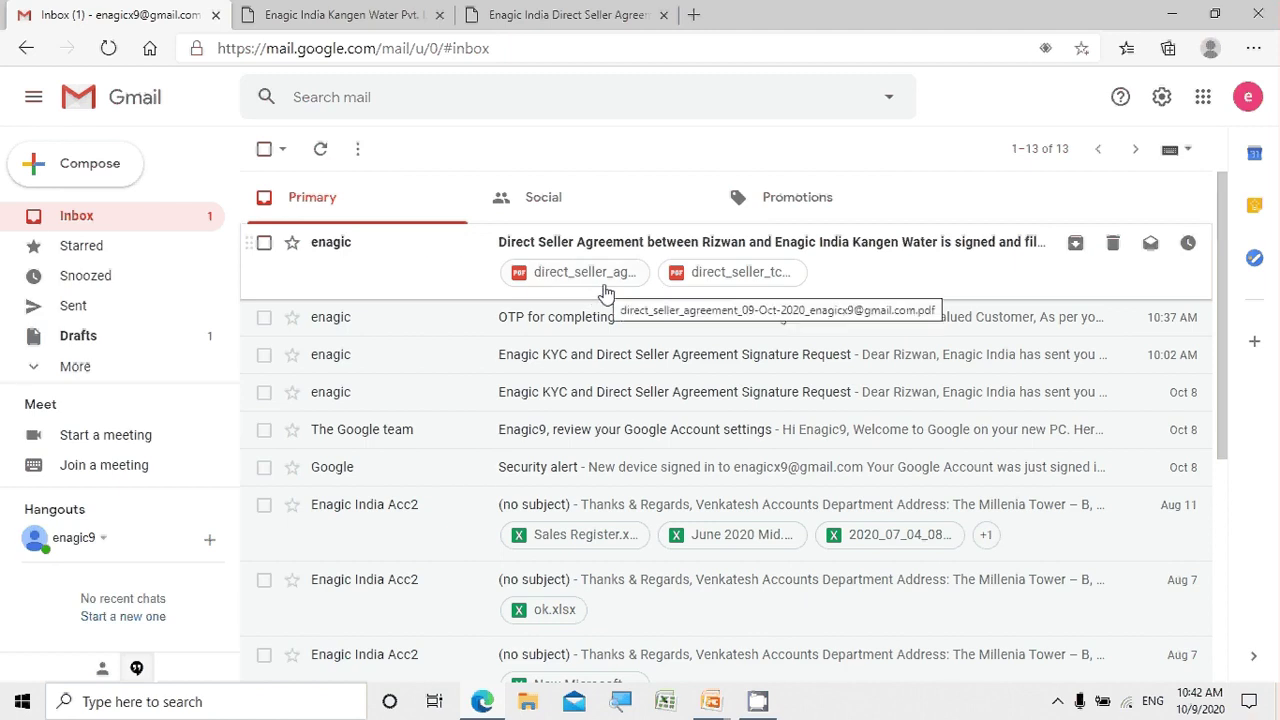
pyautogui.click(886, 274)
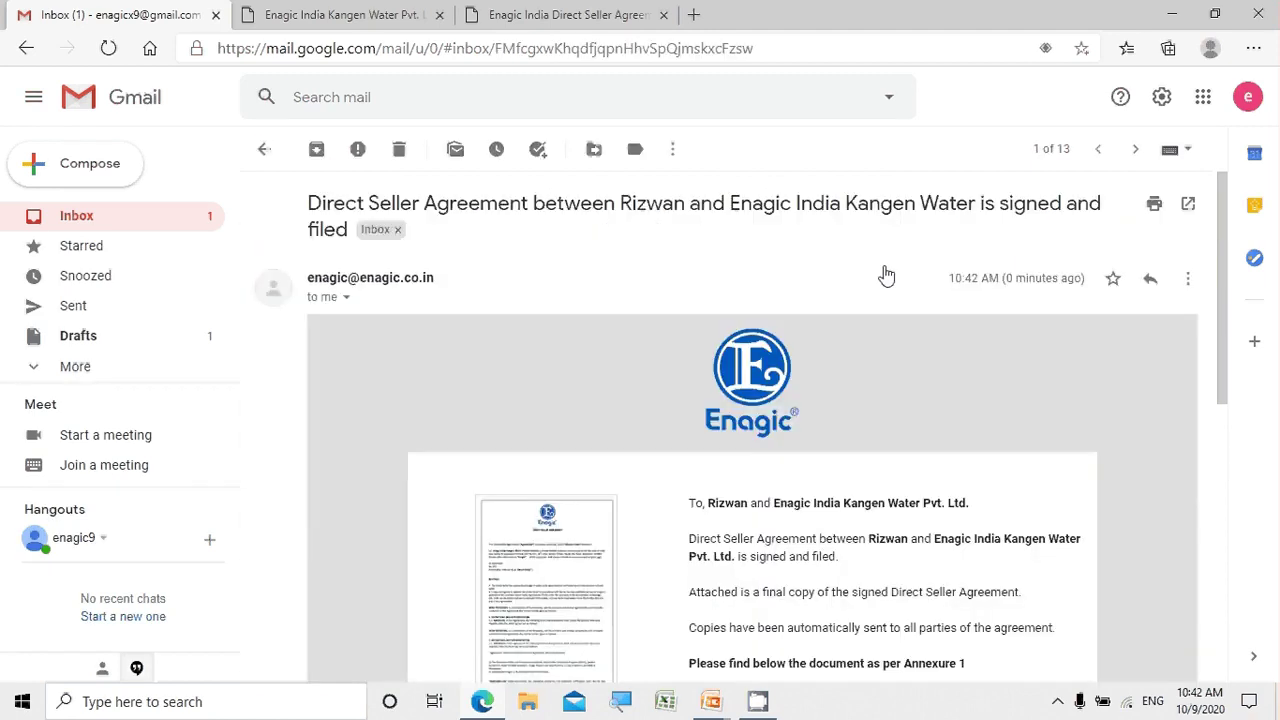
pyautogui.scroll(-3, 864, 355)
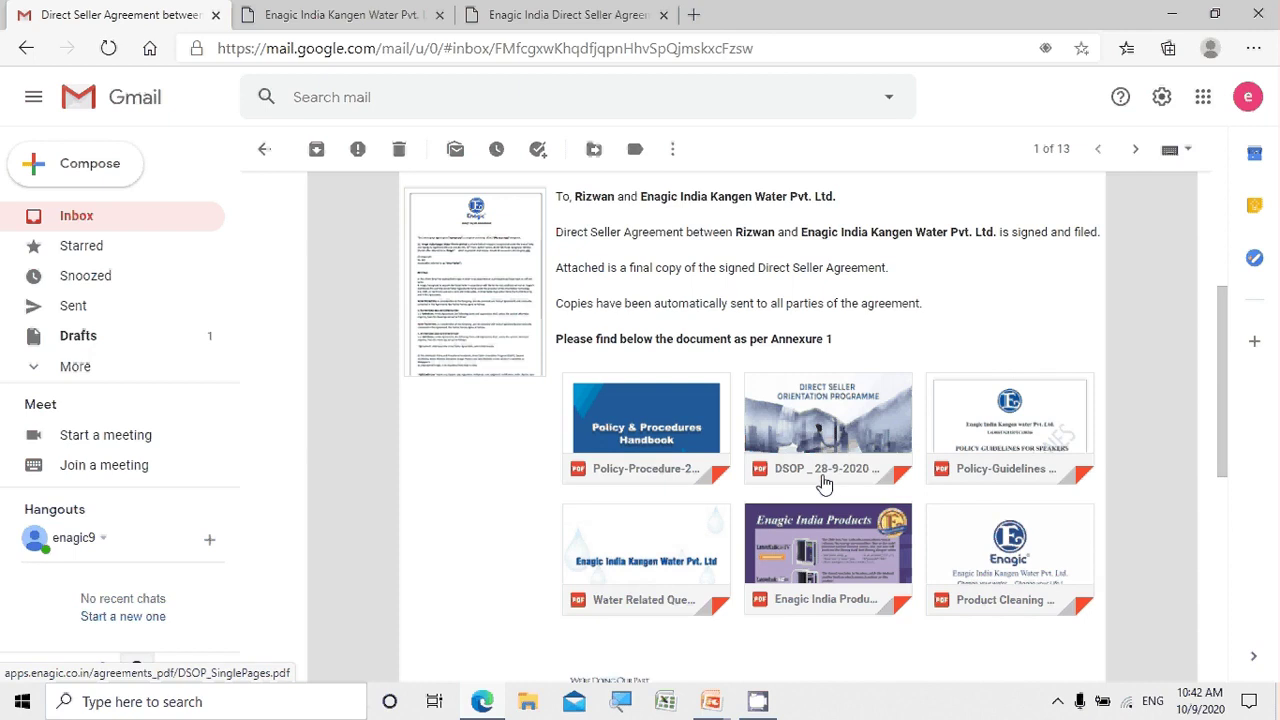
pyautogui.scroll(-1, 1003, 494)
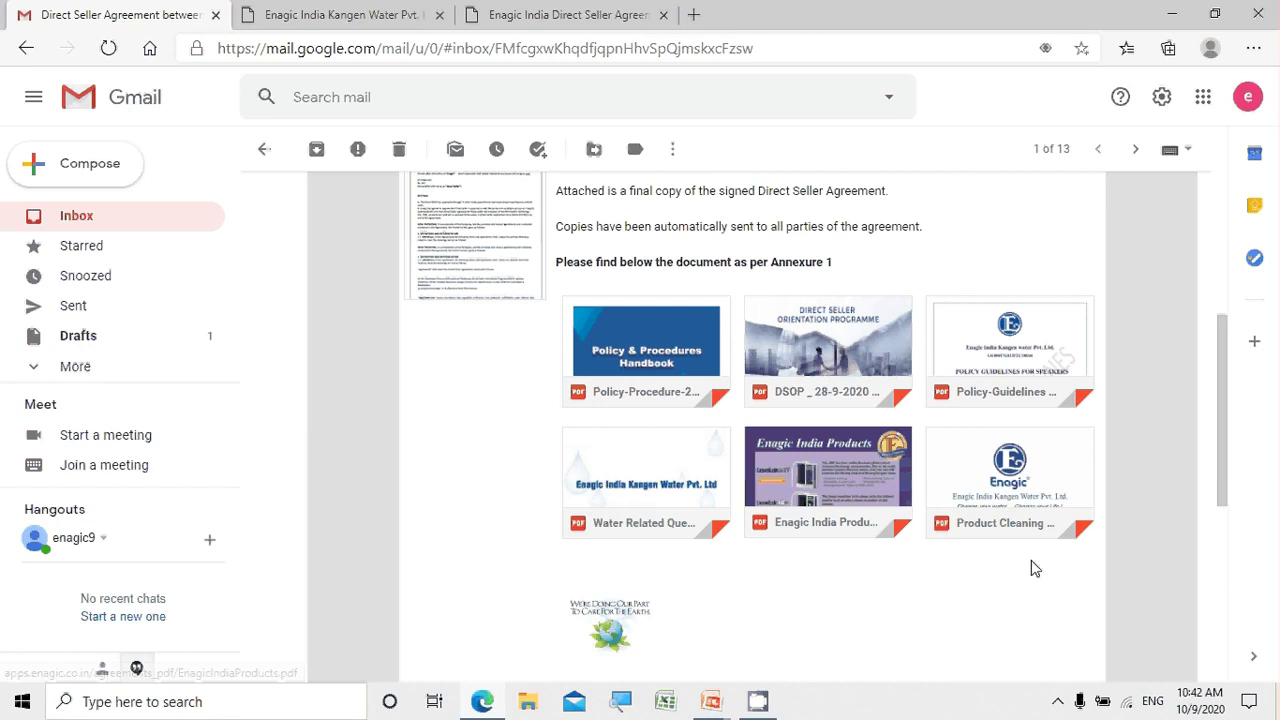
pyautogui.scroll(-2, 1031, 562)
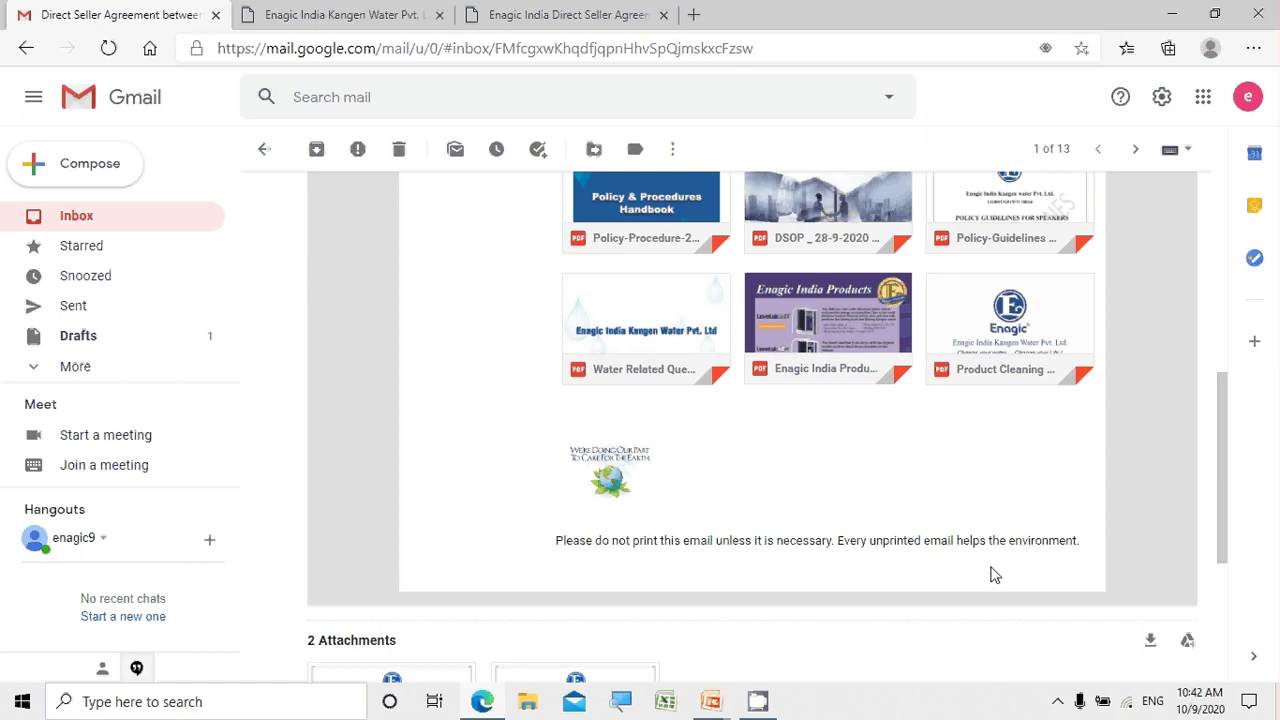
pyautogui.scroll(-4, 991, 574)
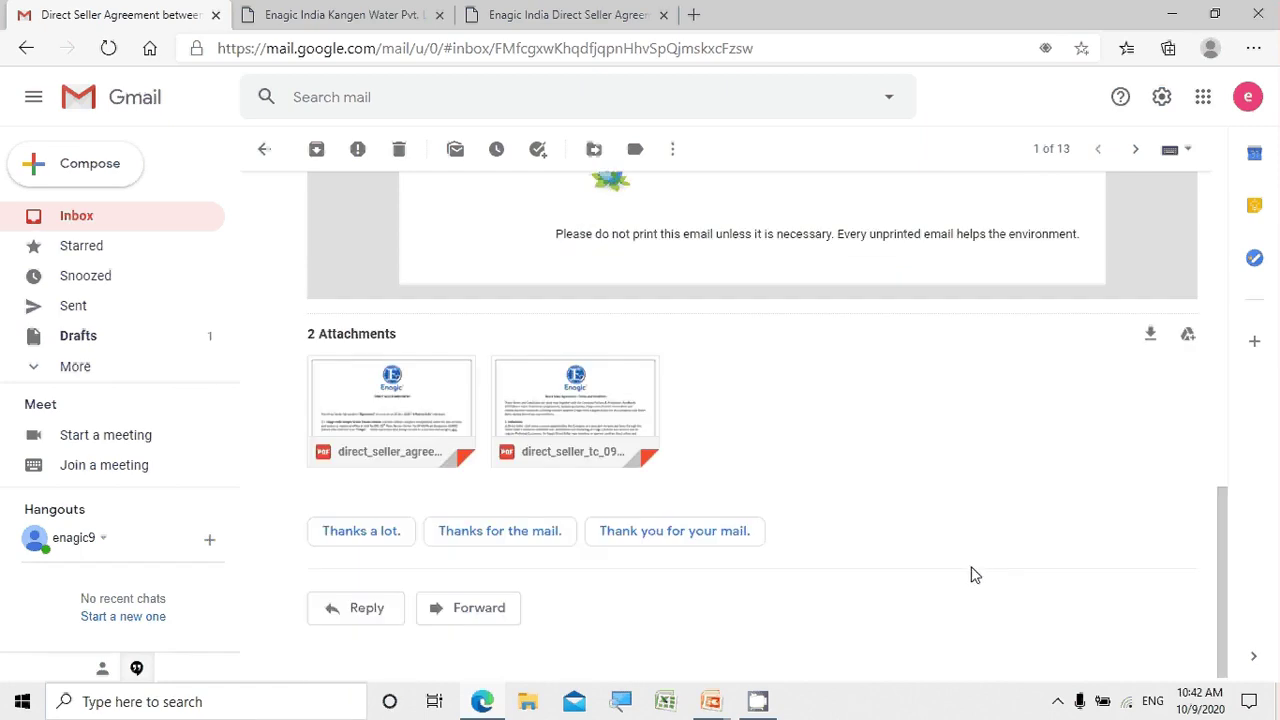
pyautogui.scroll(5, 975, 573)
pyautogui.scroll(3, 971, 575)
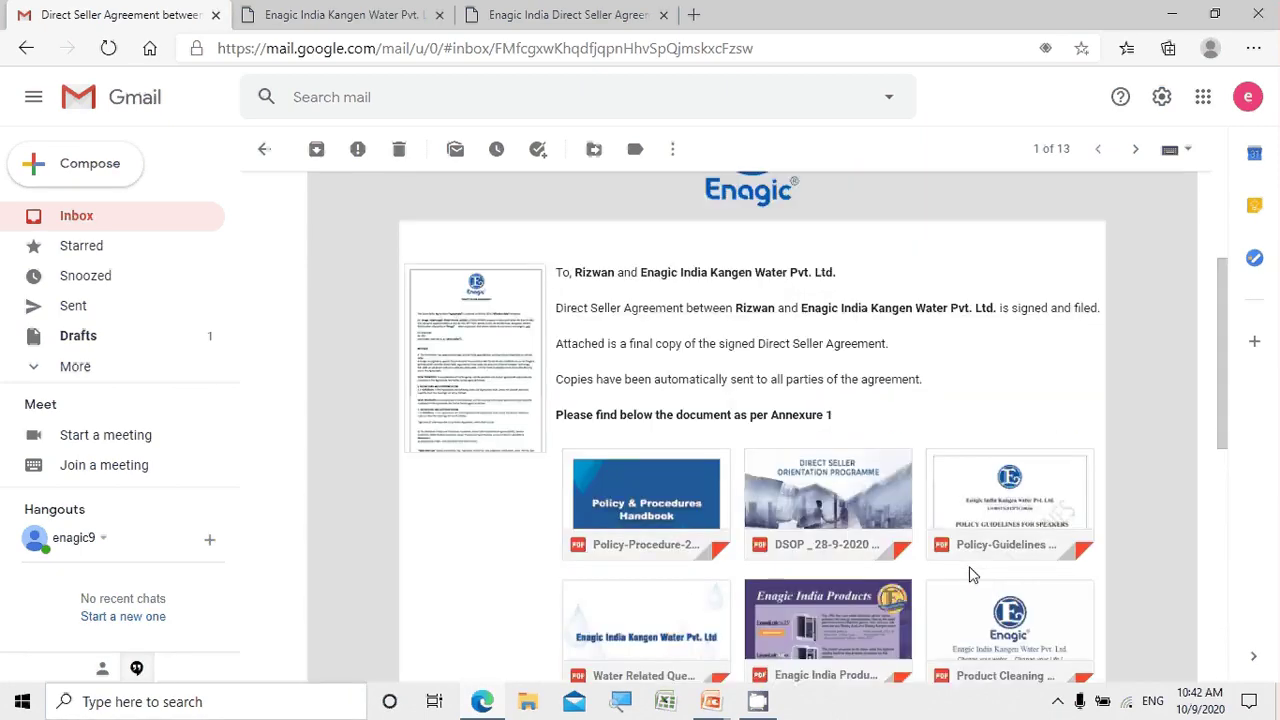
pyautogui.scroll(3, 971, 575)
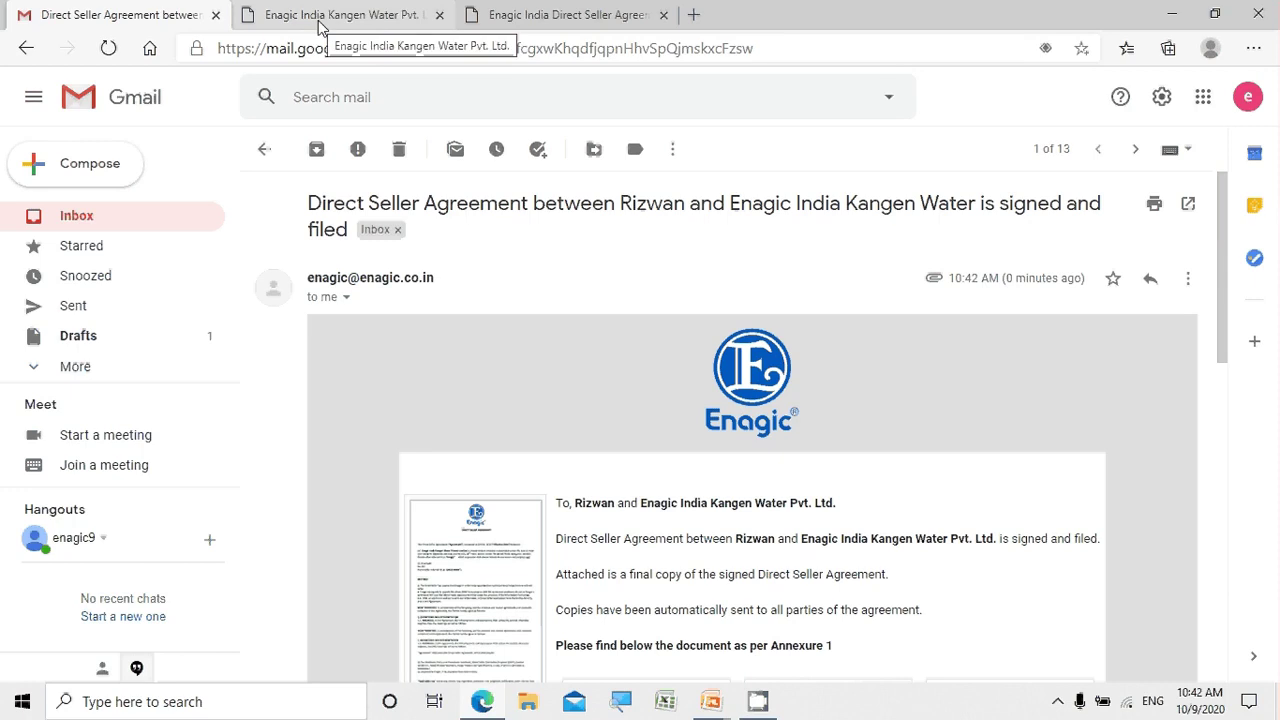
pyautogui.click(1058, 703)
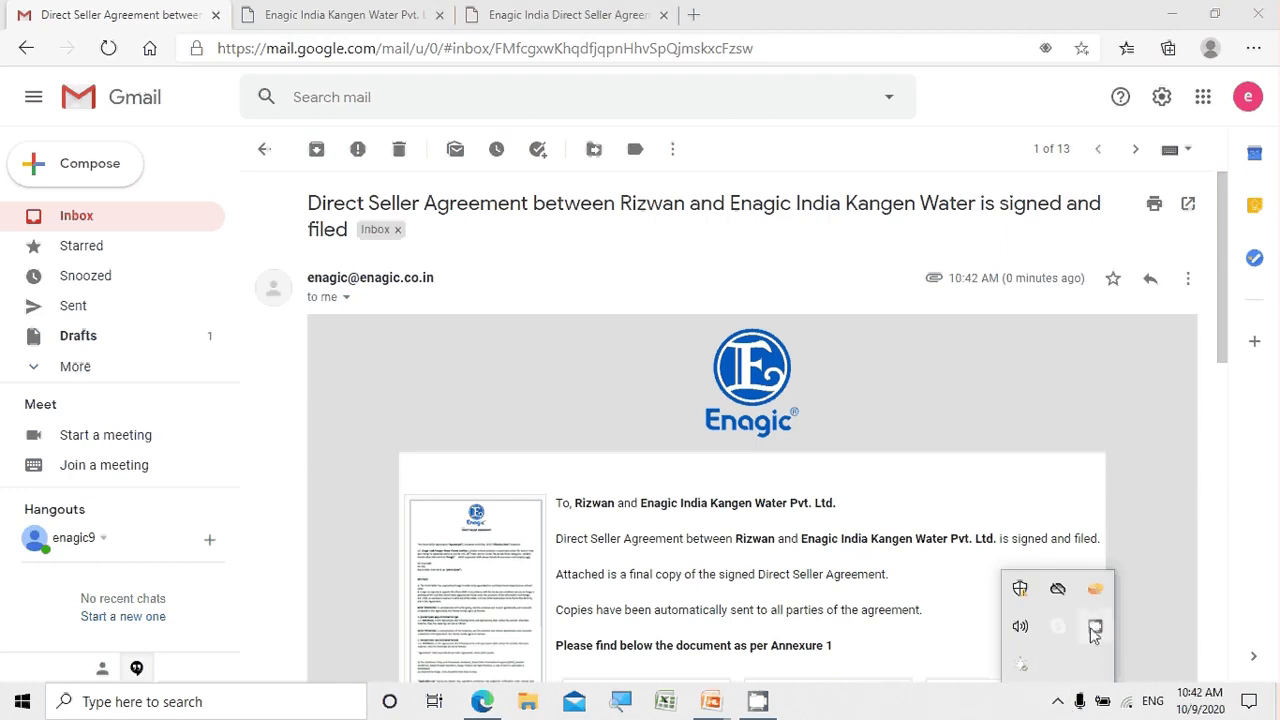